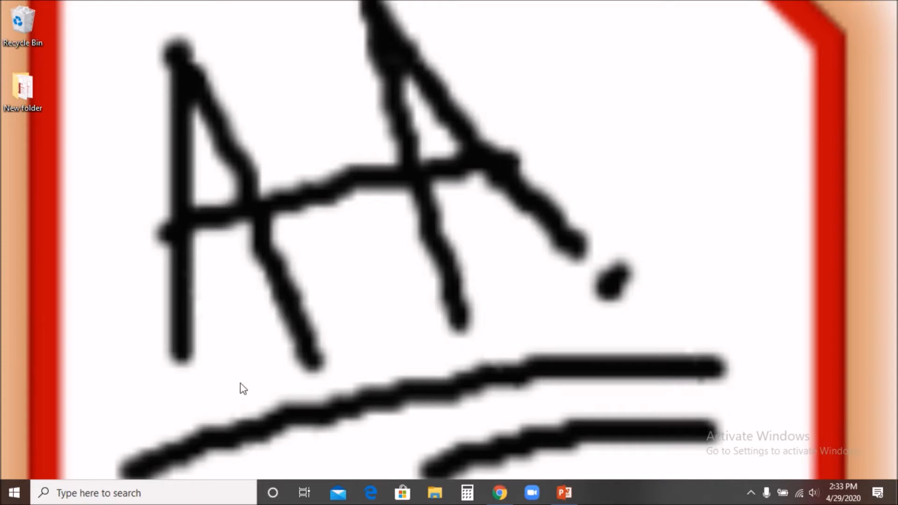
Launch Access 2016 by searching 'acc' from the taskbar and dismiss the activation notice
click(146, 497)
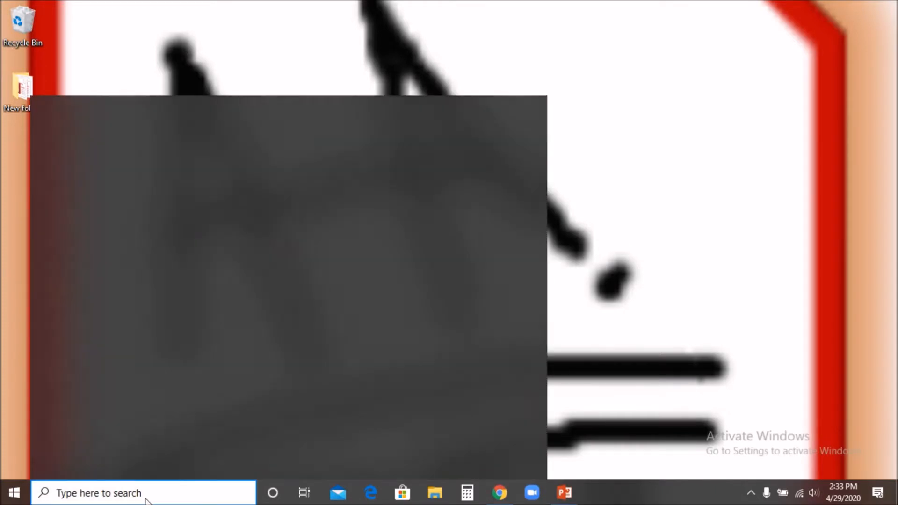
text(acc)
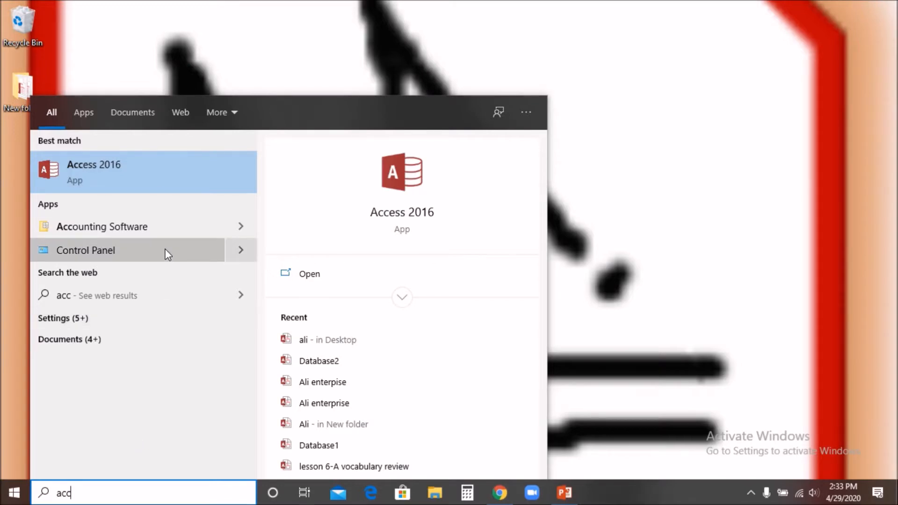
click(122, 167)
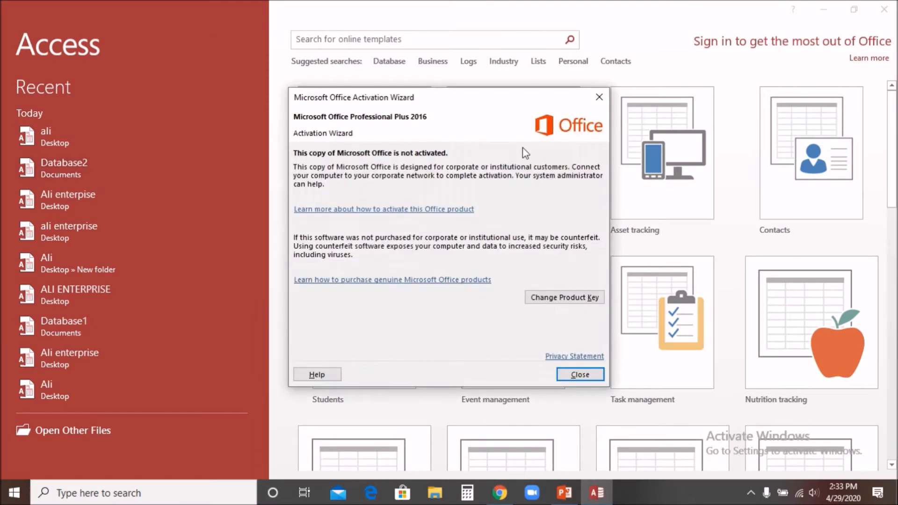
click(596, 99)
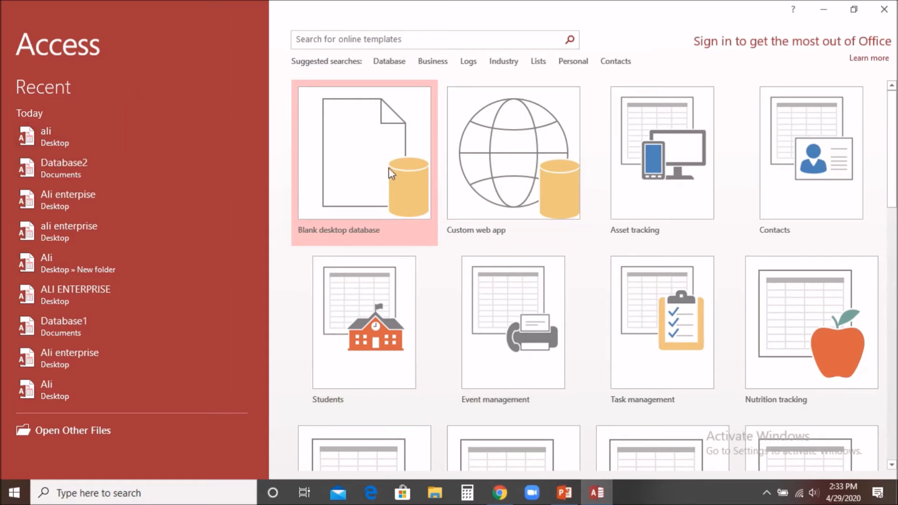
Create a blank desktop database with file name 'ali' and the Desktop as its location
click(359, 153)
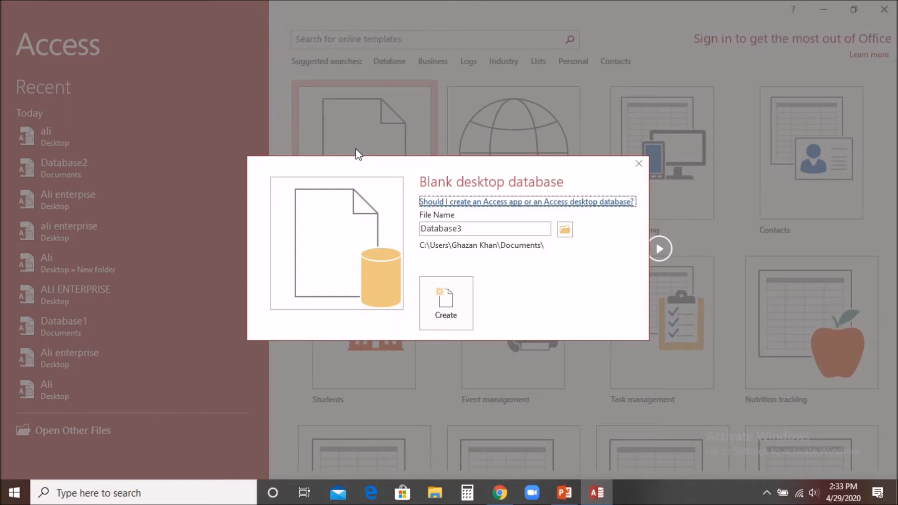
click(470, 226)
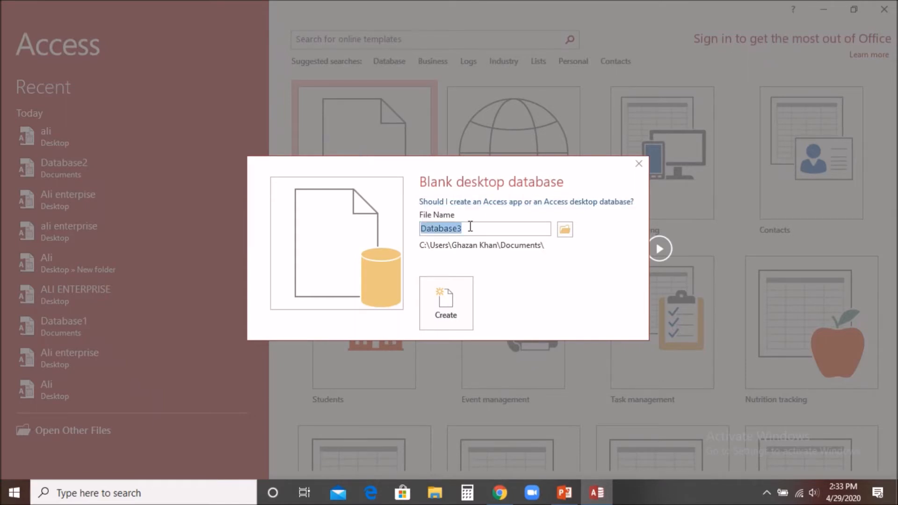
text(ali)
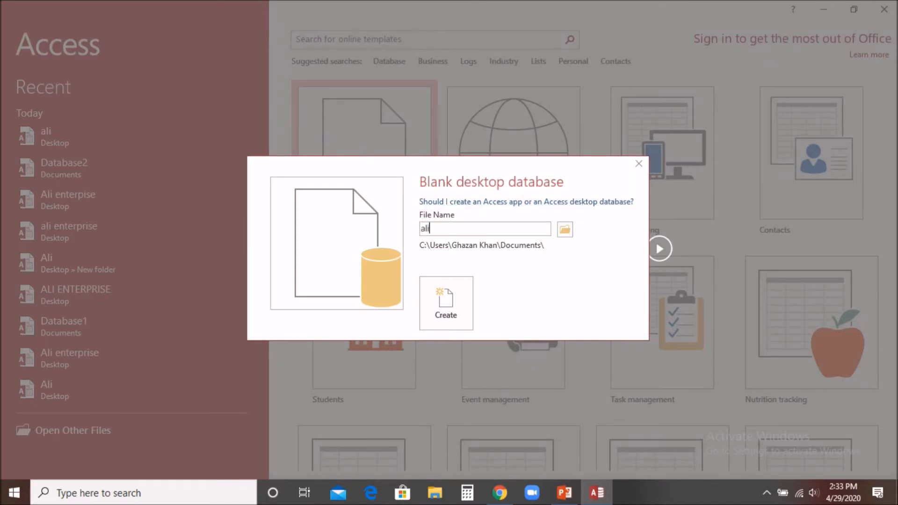
click(566, 232)
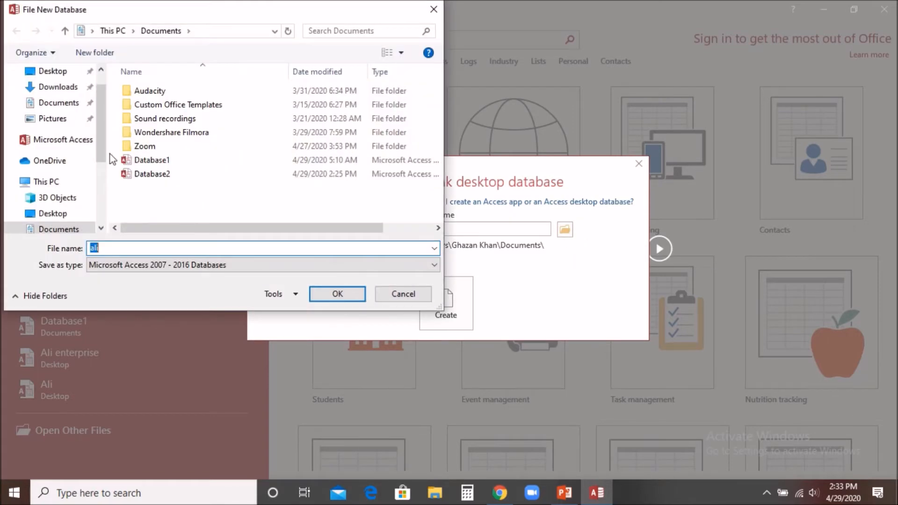
click(59, 71)
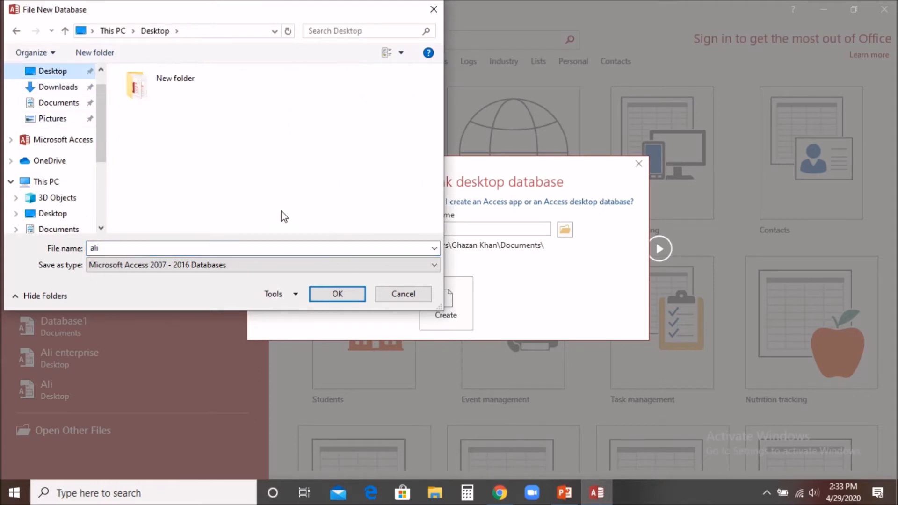
click(322, 295)
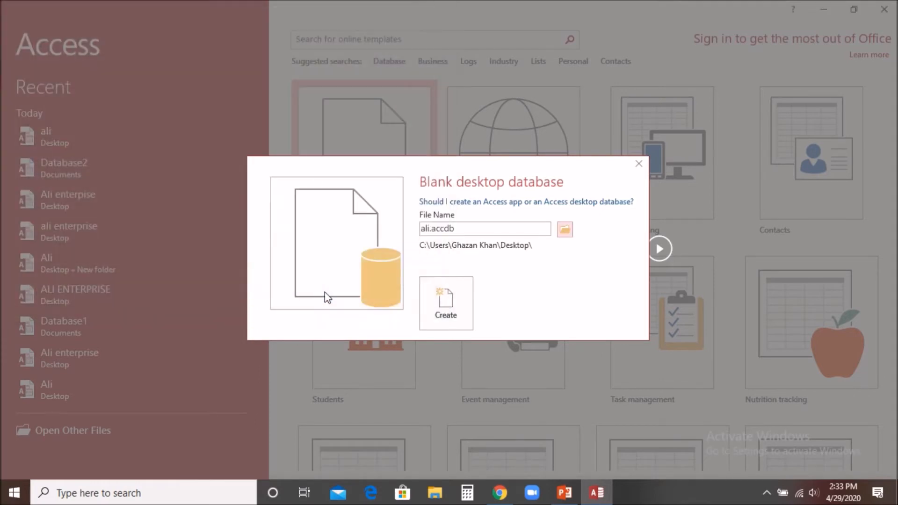
click(452, 305)
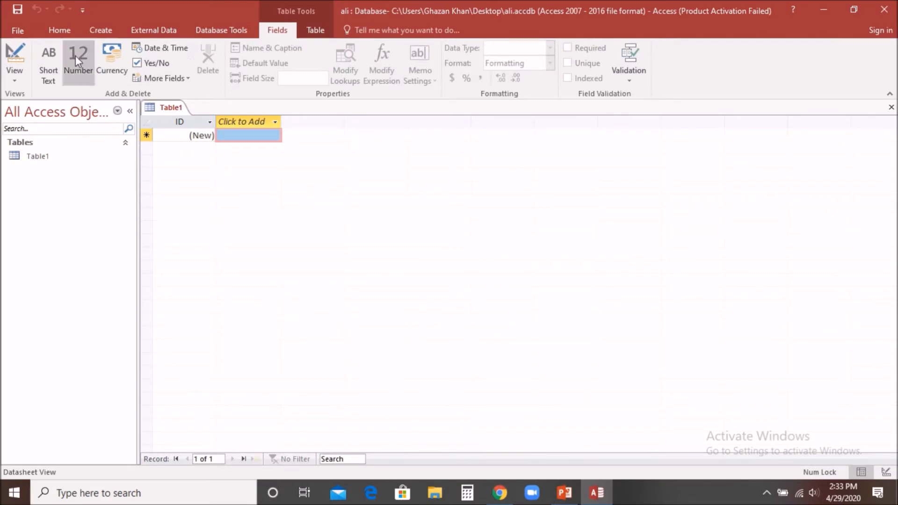
click(101, 32)
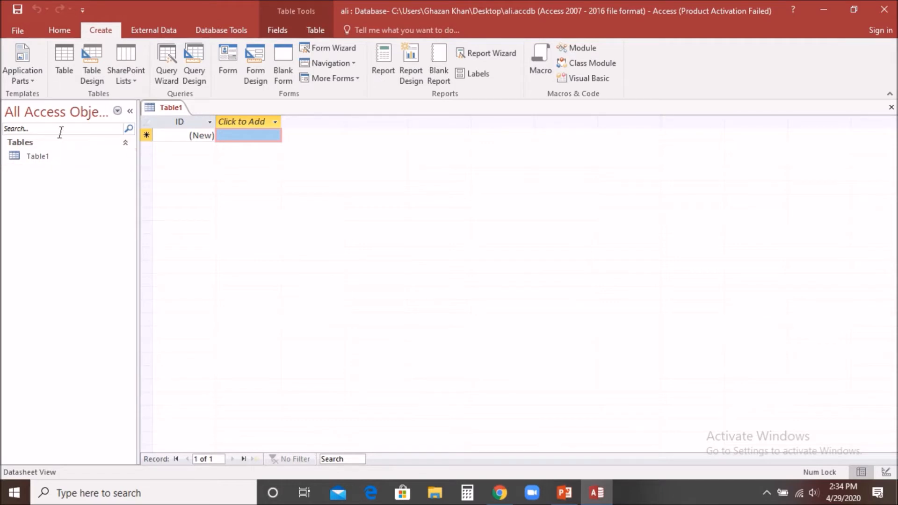
click(62, 55)
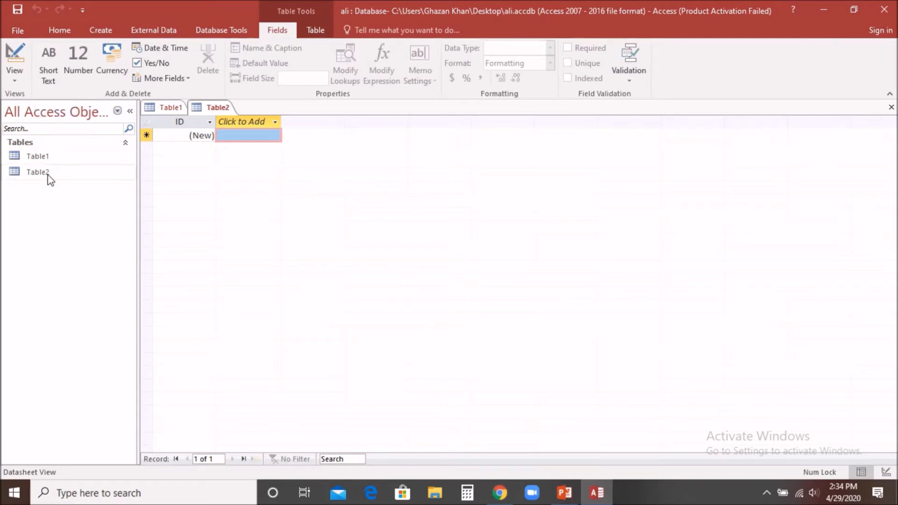
click(56, 156)
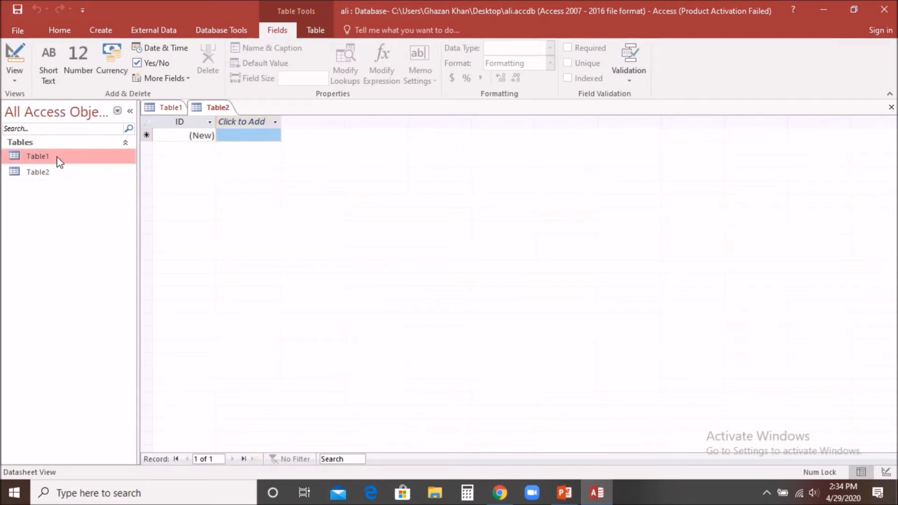
click(57, 176)
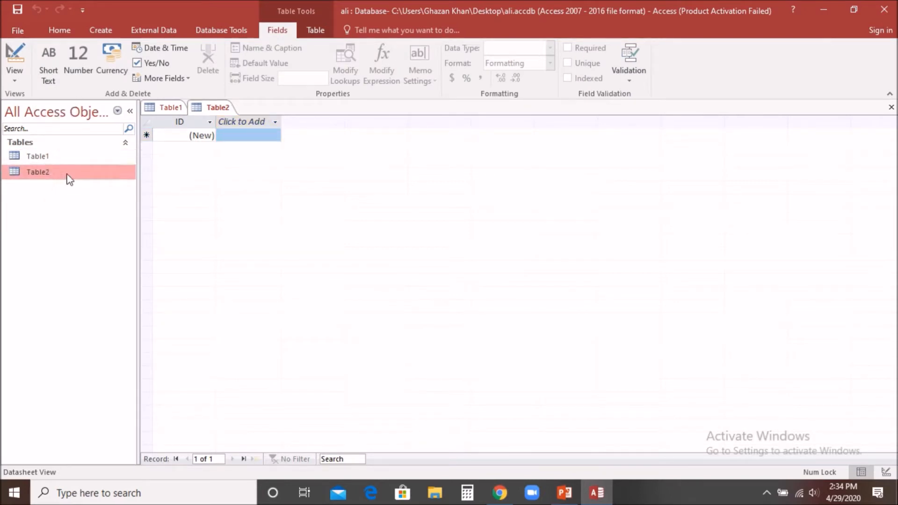
right_click(218, 103)
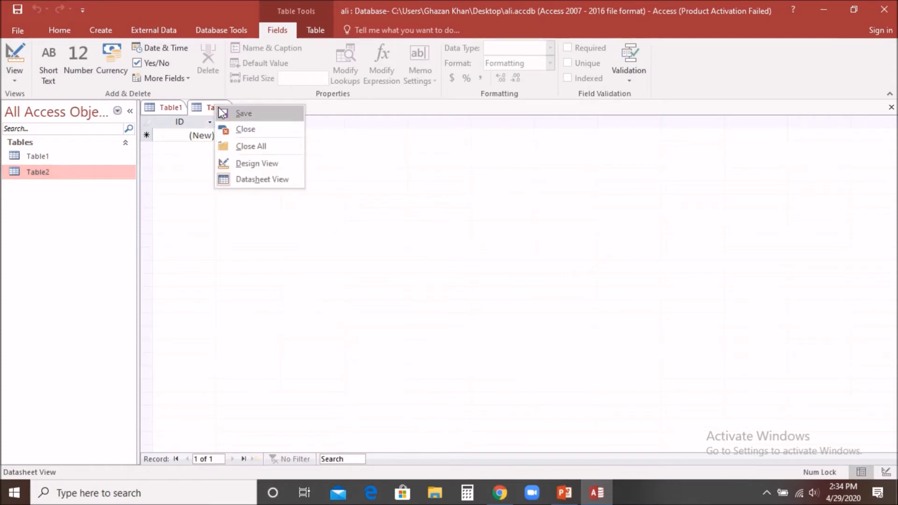
click(228, 129)
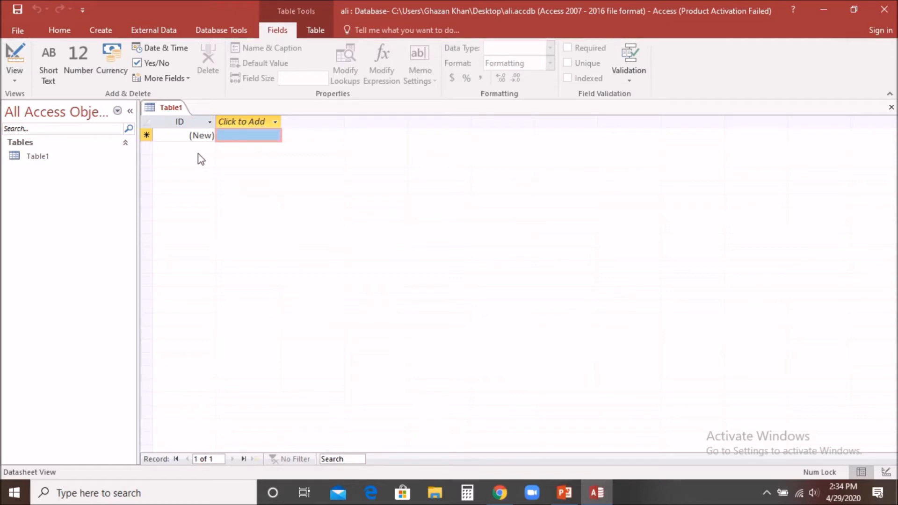
Switch Table1 to Design View, saving it under the table name 'ali'
click(15, 81)
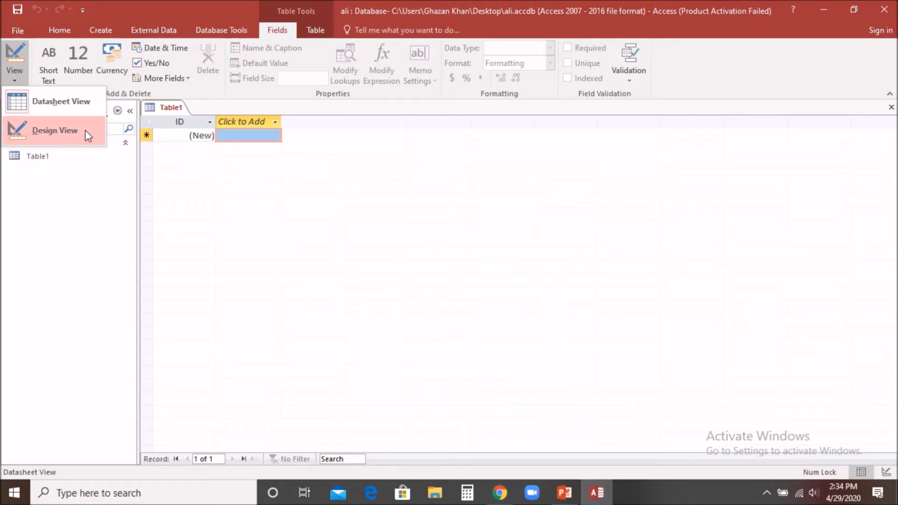
click(57, 133)
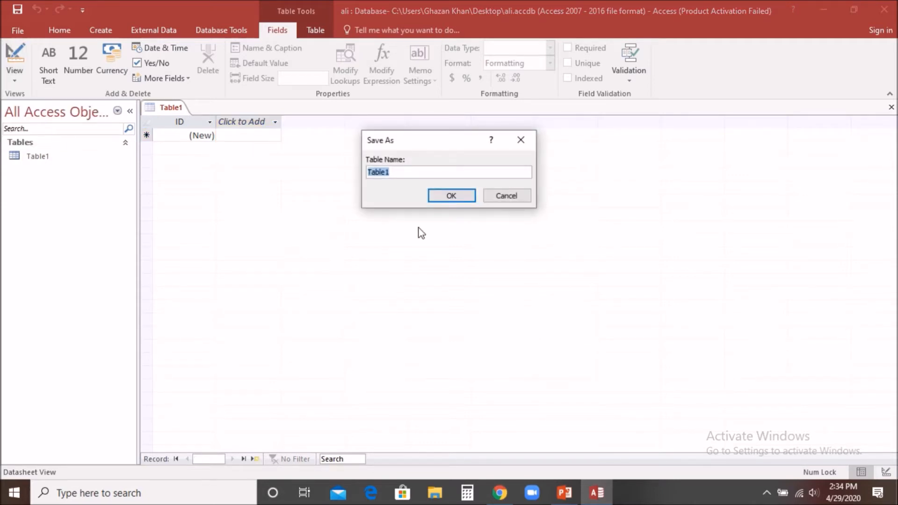
text(ali)
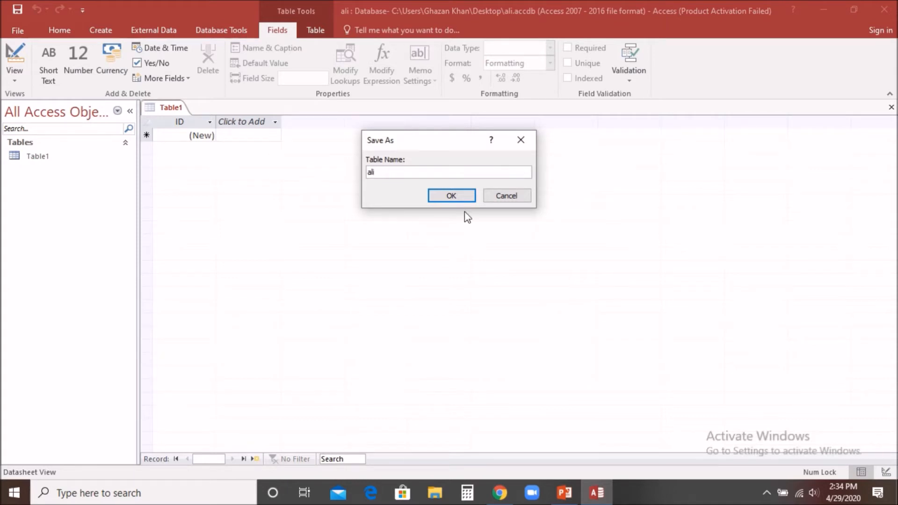
click(450, 199)
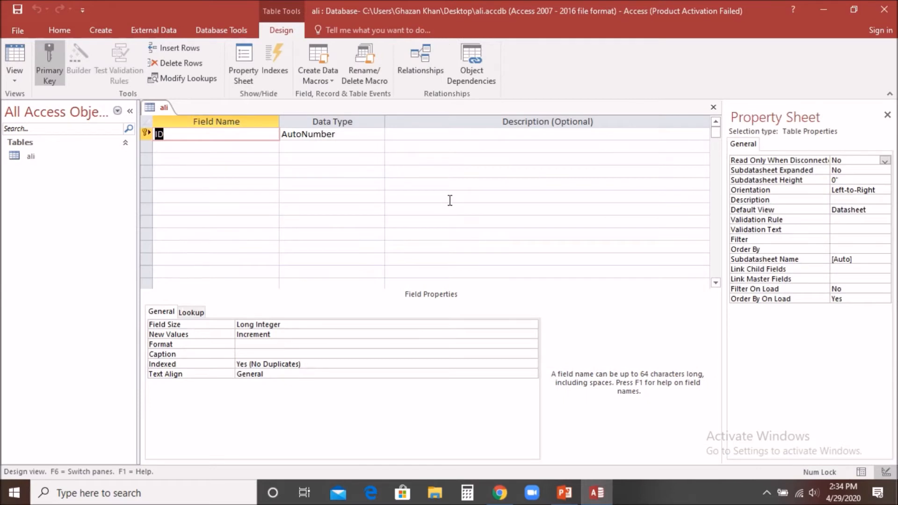
click(322, 136)
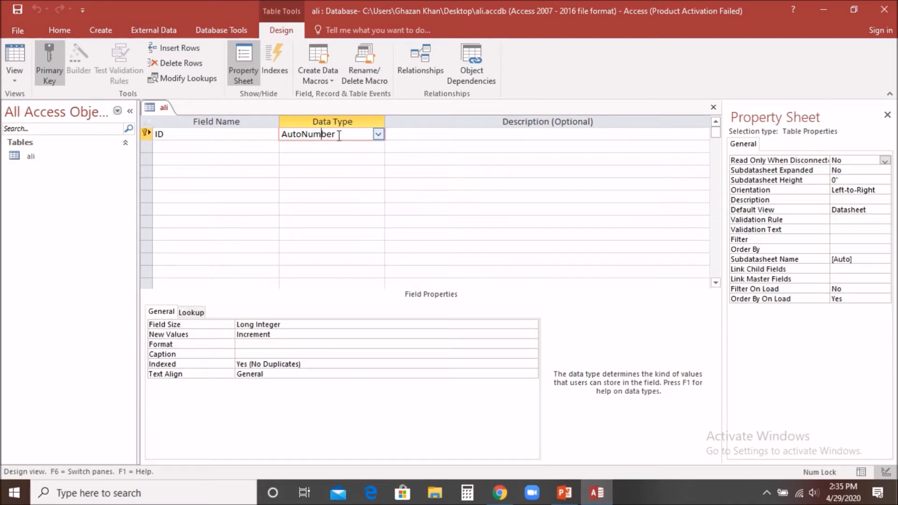
click(379, 135)
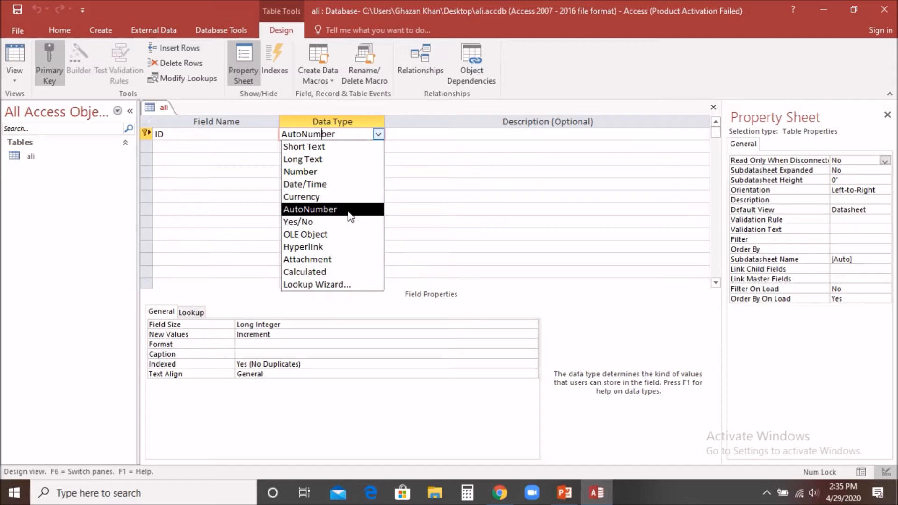
click(380, 134)
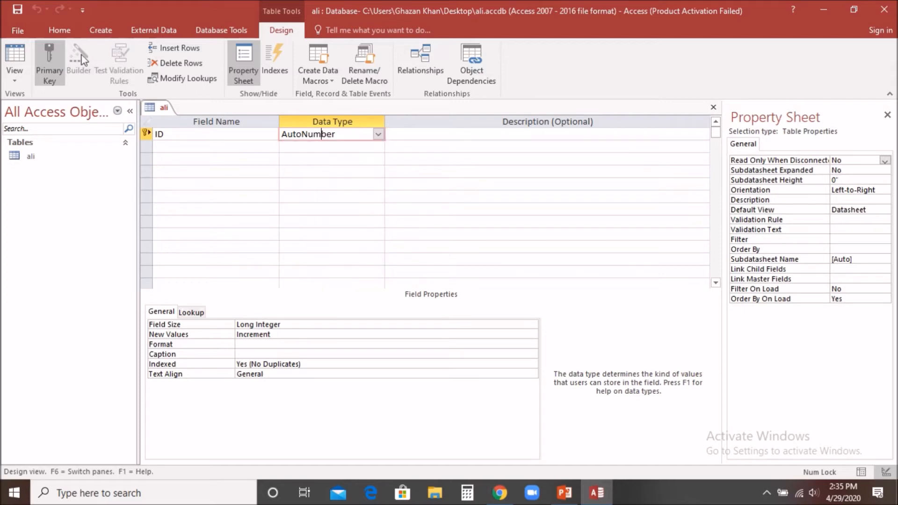
click(168, 147)
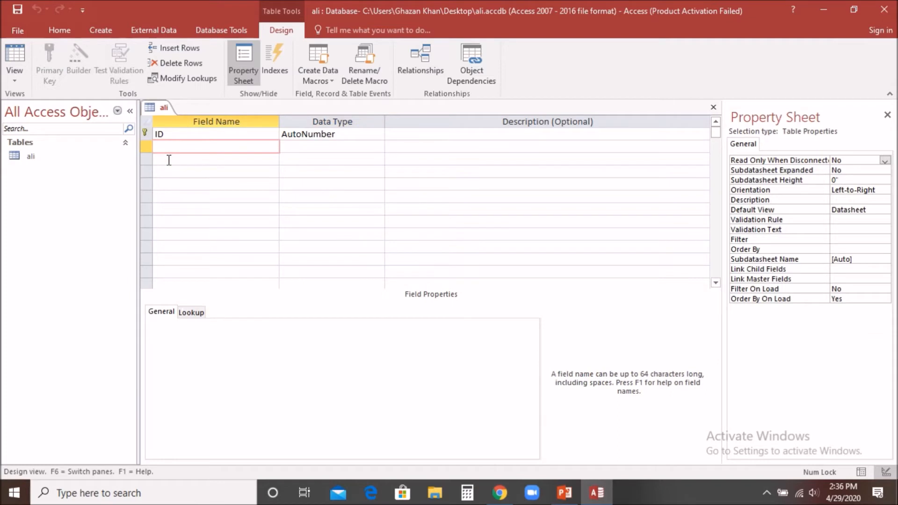
Add Short Text fields 'name' and 'fathername', accepting the reserved-word warning for 'name'
text(name)
key(Tab)
key(Return)
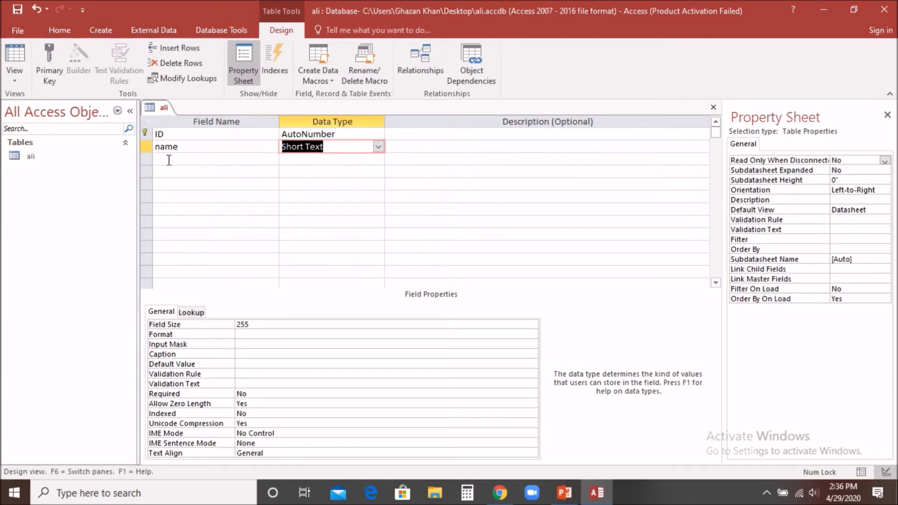
click(169, 160)
text(fathername)
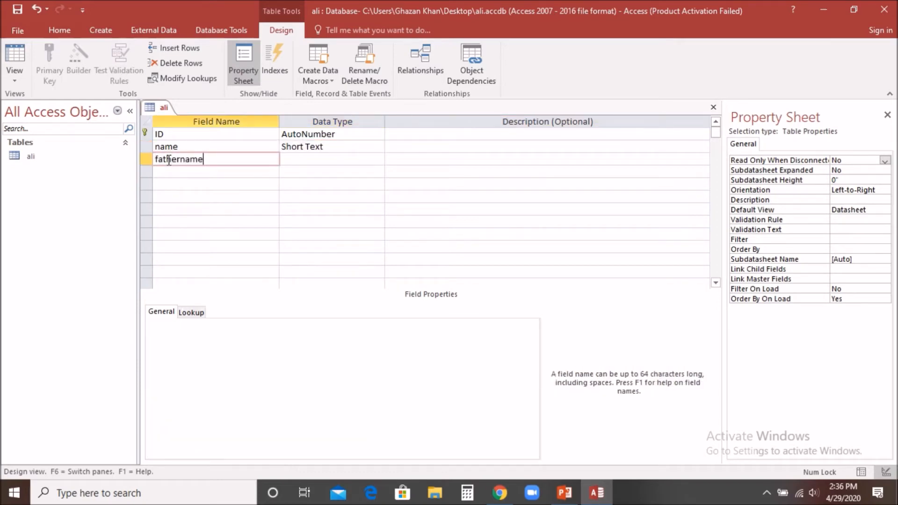
key(Return)
key(Return)
key(Return)
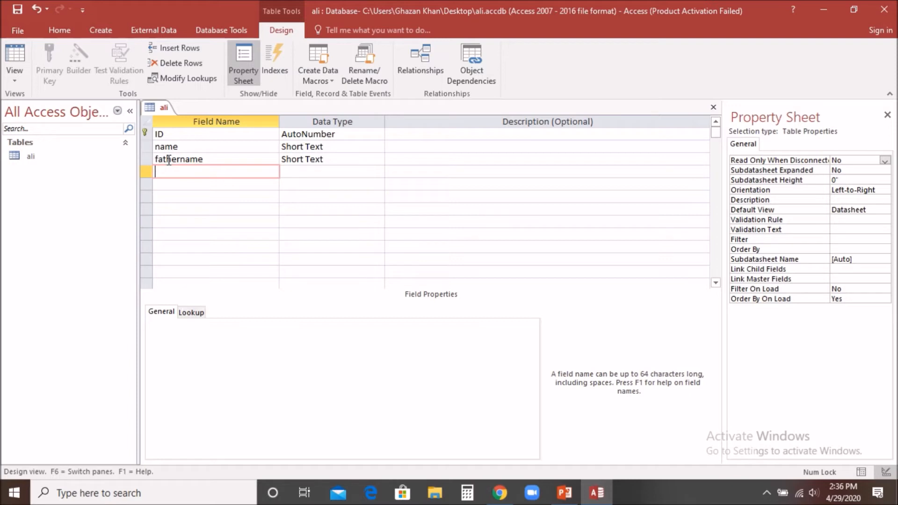
click(334, 148)
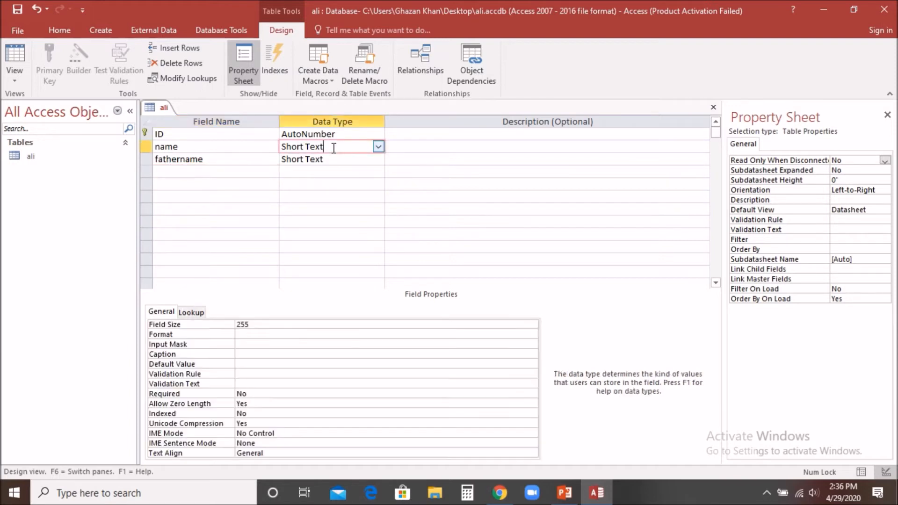
click(345, 161)
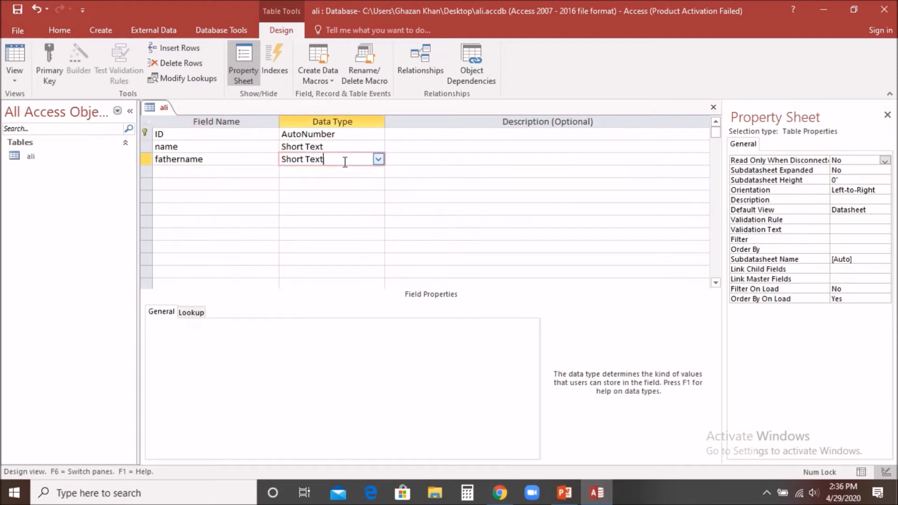
Add a 'contact' field with the Number data type
click(221, 171)
text(contact)
key(Tab)
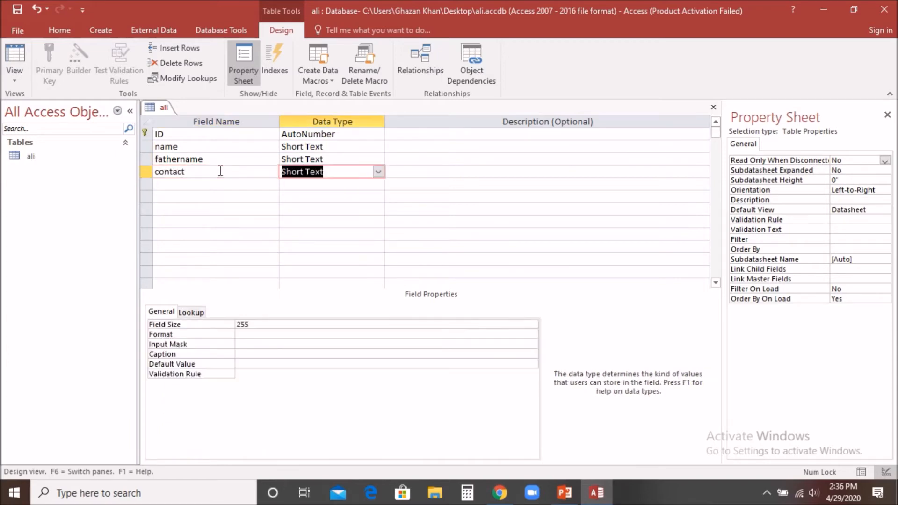
click(374, 160)
click(375, 172)
click(378, 172)
click(379, 180)
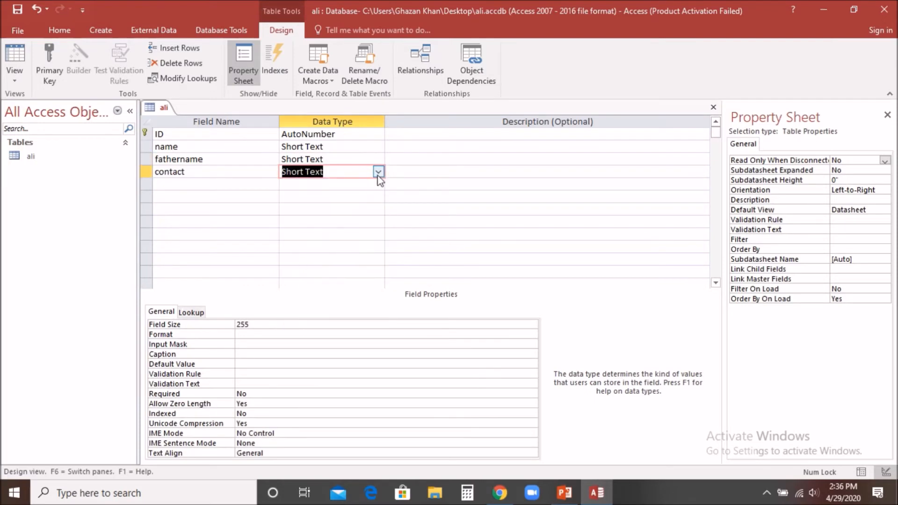
click(379, 172)
click(344, 209)
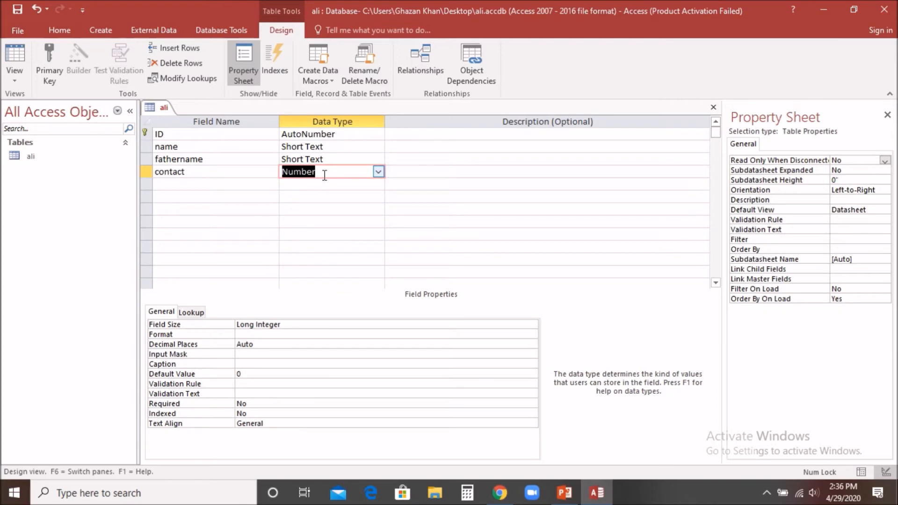
Add a 'salary' field with the Currency data type
click(187, 185)
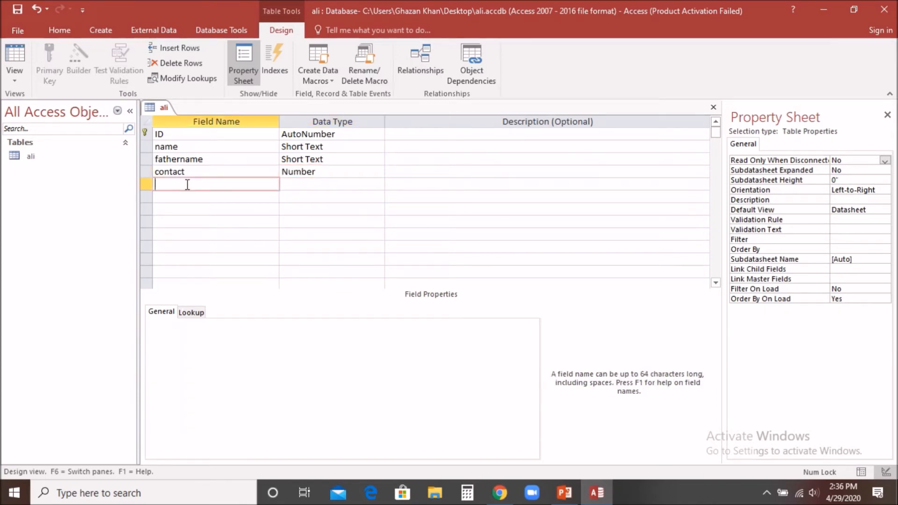
text(salary)
click(360, 184)
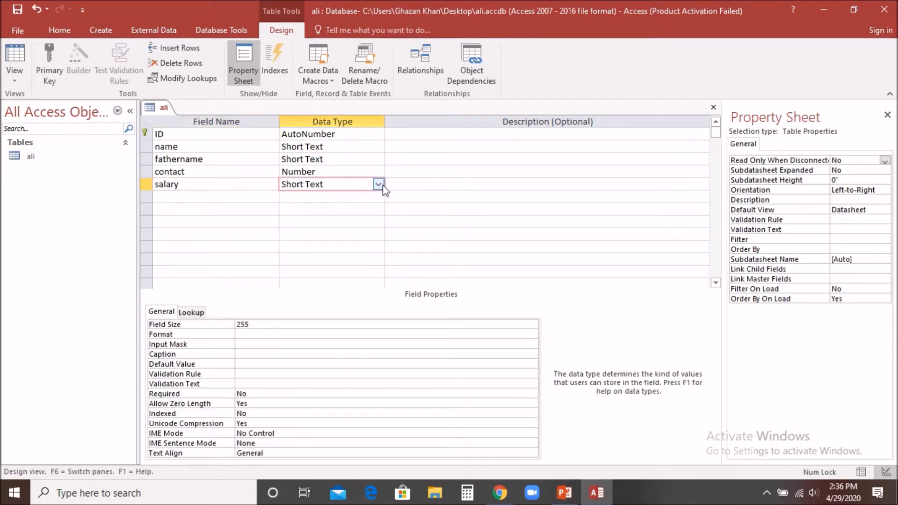
click(379, 185)
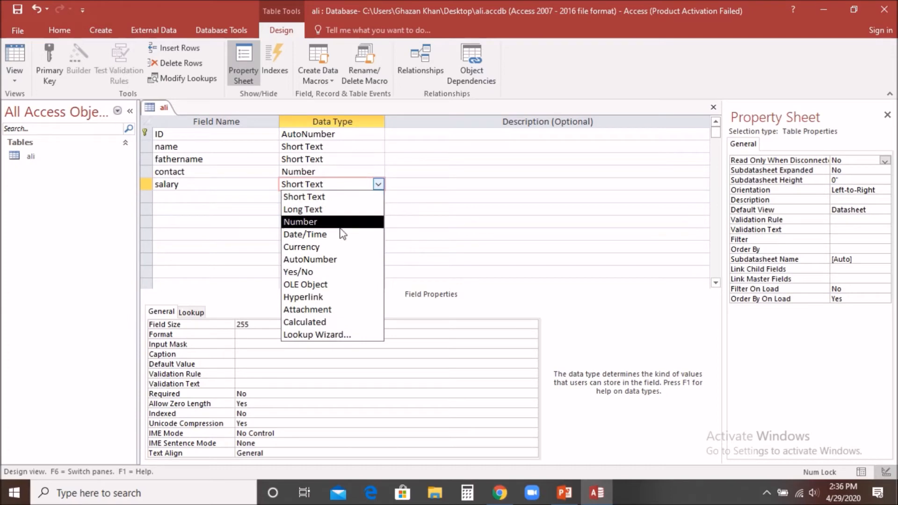
click(361, 247)
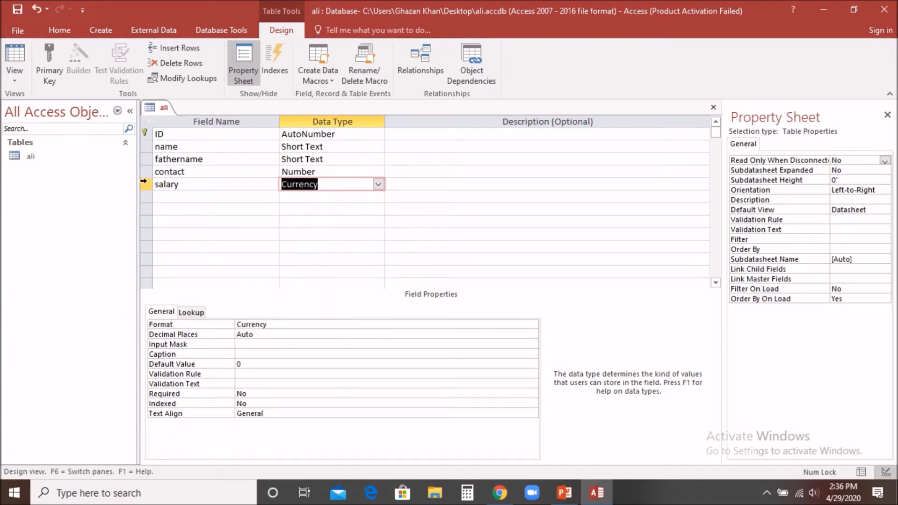
Add a 'DOB' field with the Date/Time data type
click(177, 196)
text(dat)
key(BackSpace)
key(BackSpace)
key(BackSpace)
text(DOB)
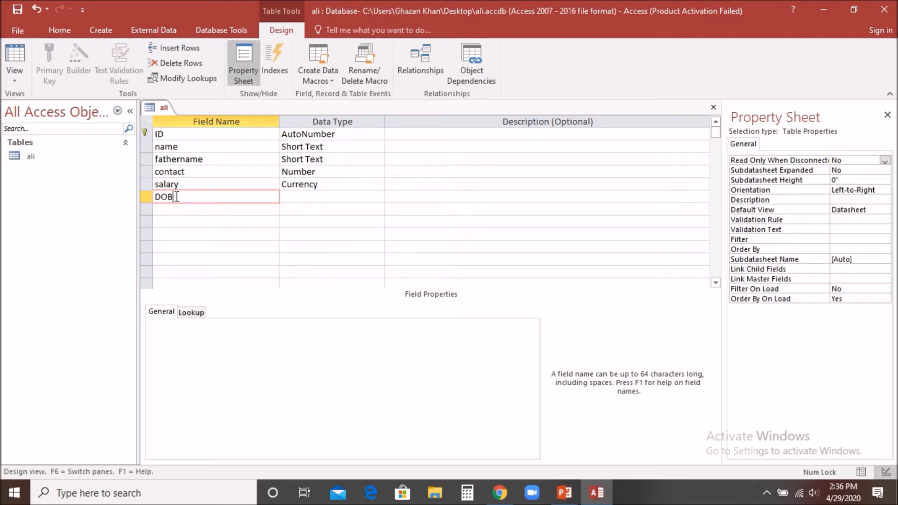
key(Tab)
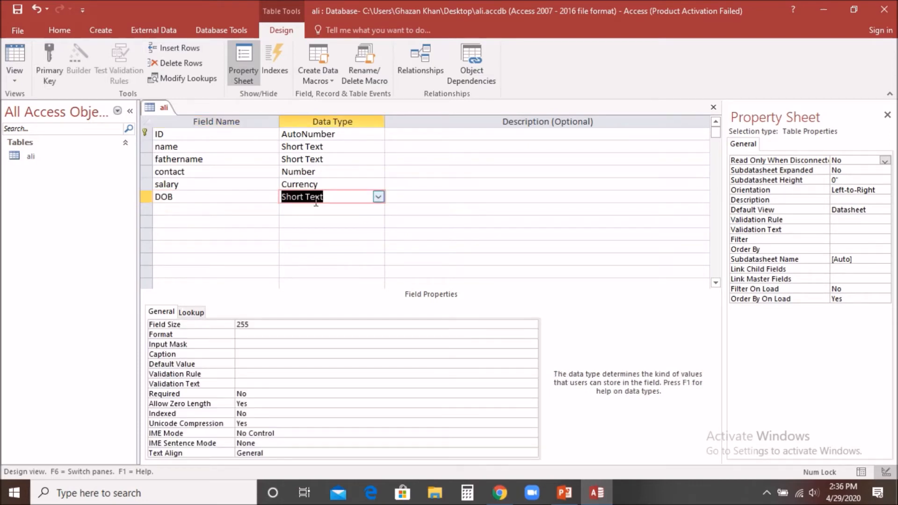
click(378, 197)
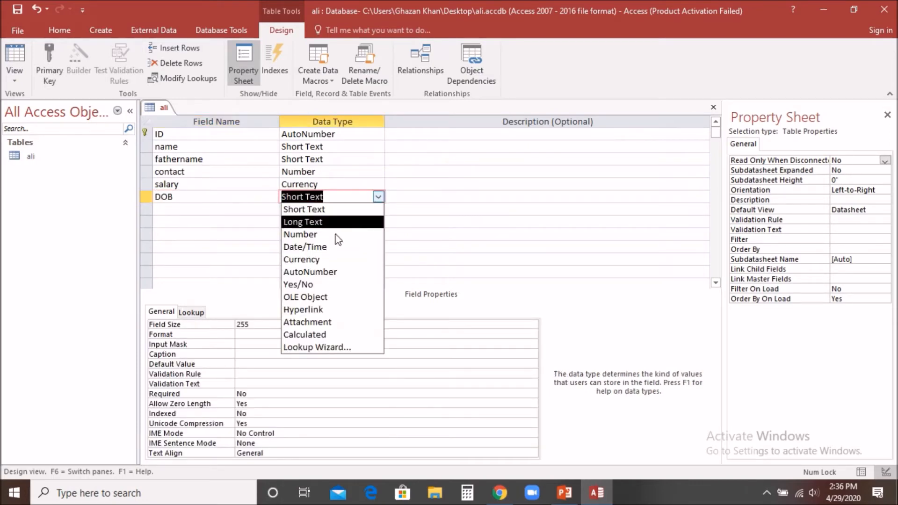
click(316, 247)
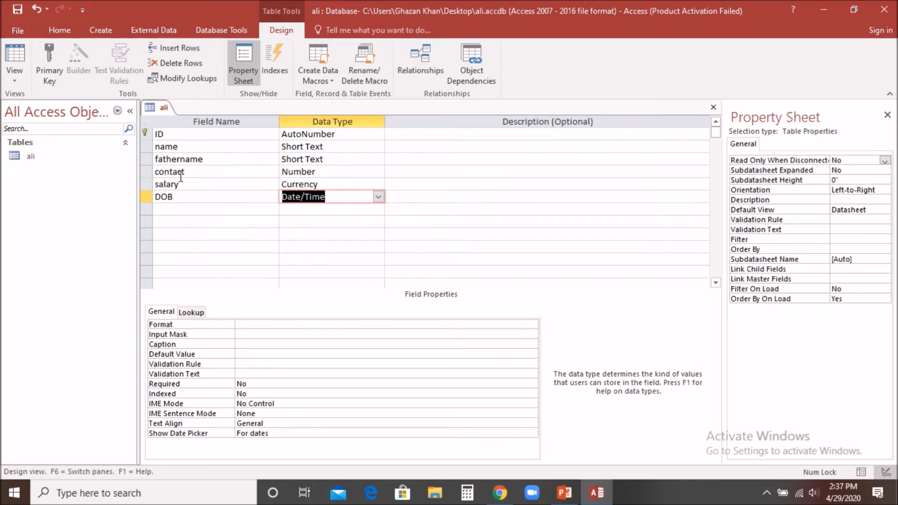
Save the ali table, switch to Datasheet View, and select the new record's name cell
click(15, 84)
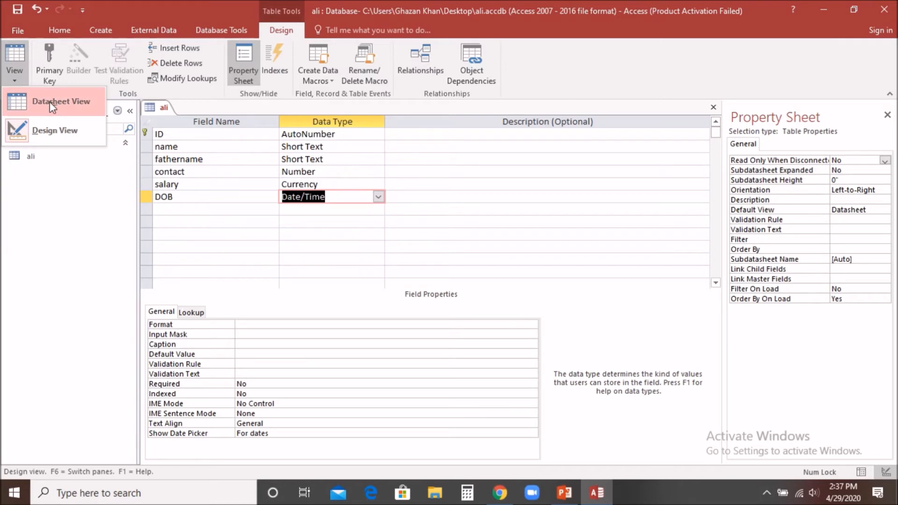
click(23, 100)
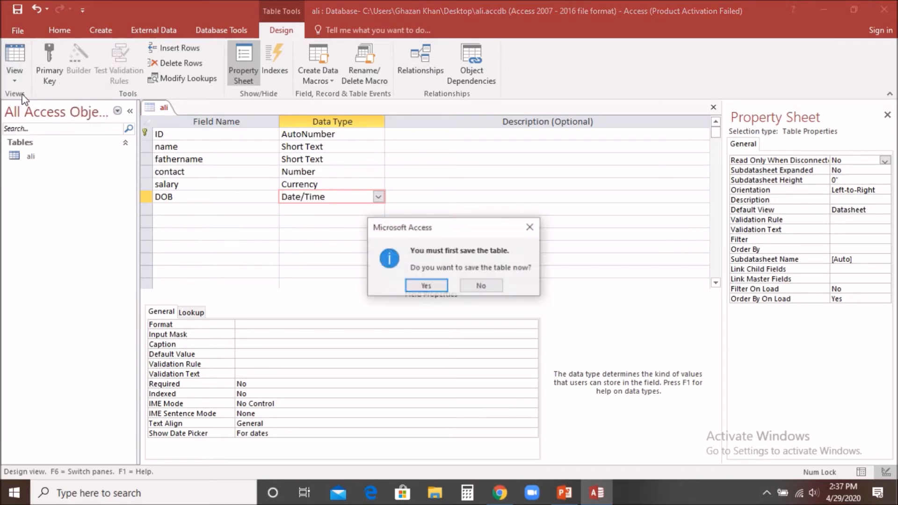
click(425, 284)
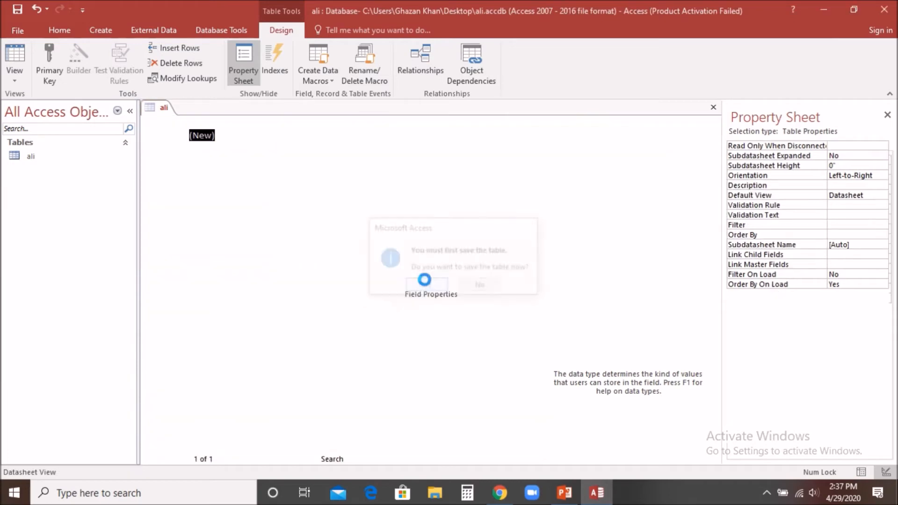
click(242, 136)
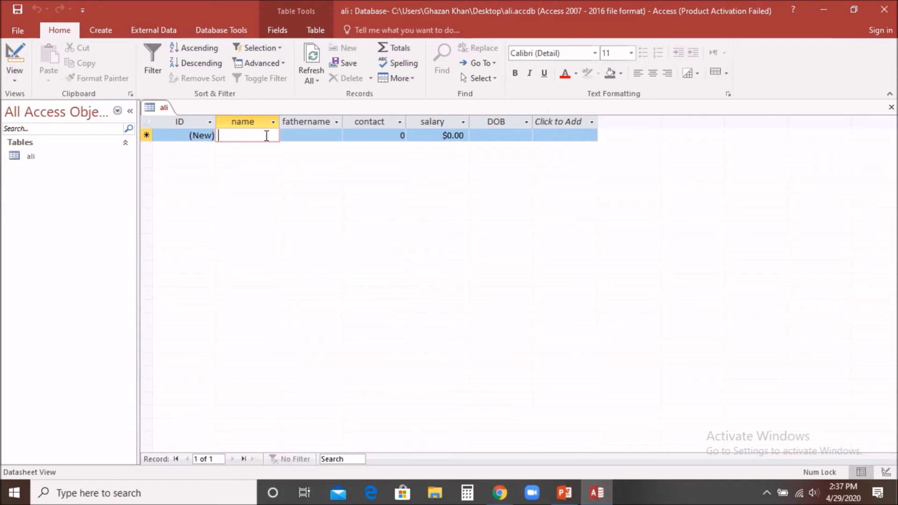
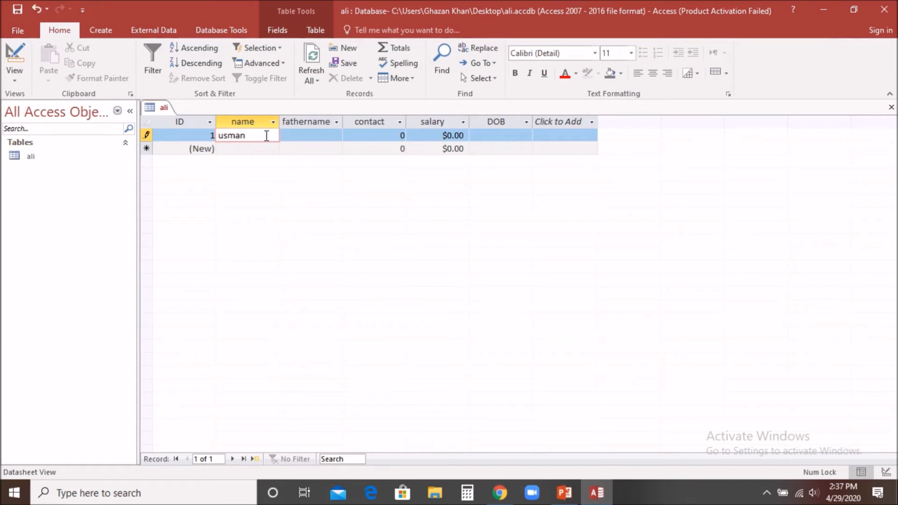
Enter record 1: employee's name, father's name, contact number, salary 5000, DOB 4/5/1993
key(Tab)
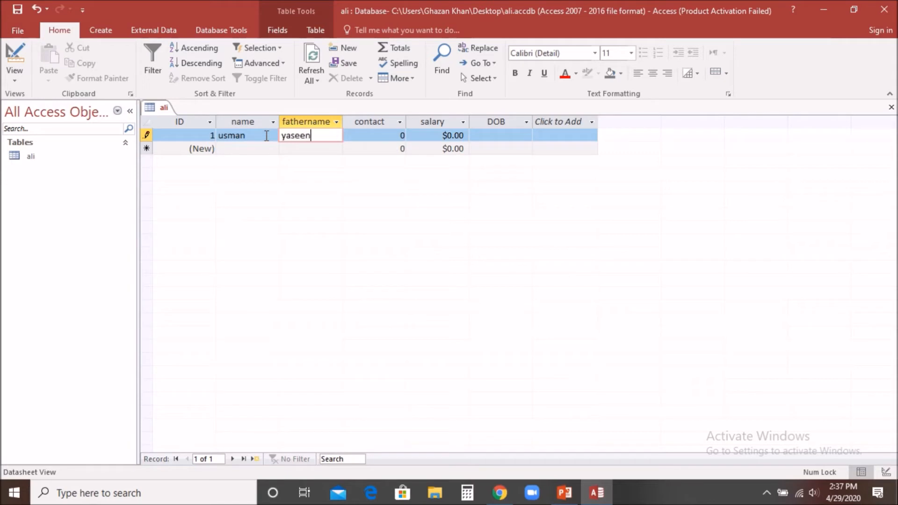
key(Tab)
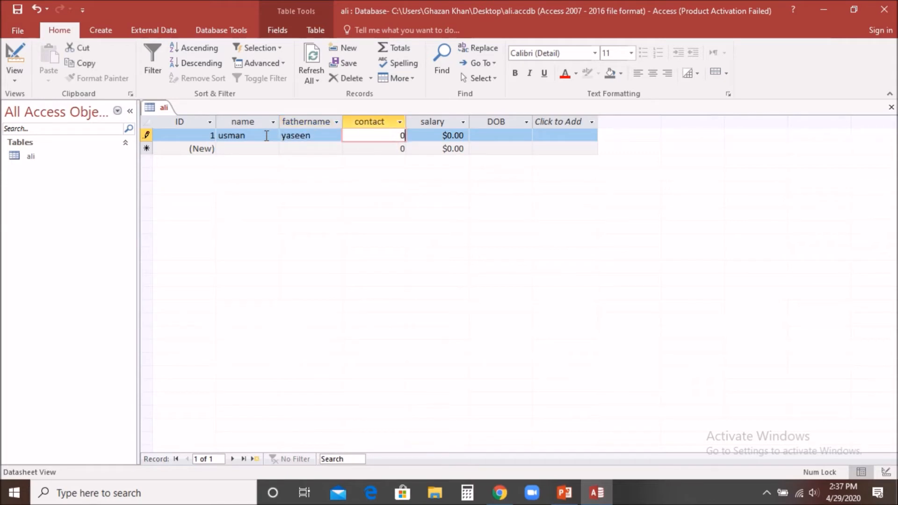
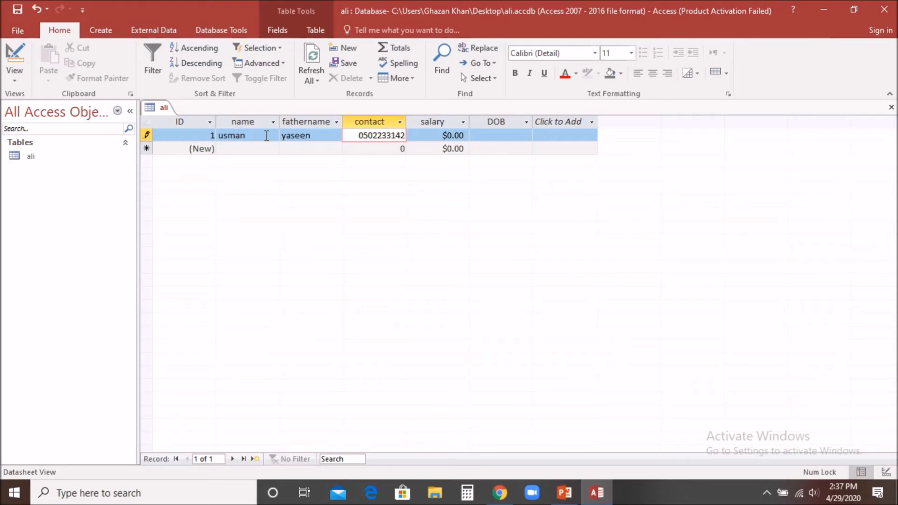
key(Tab)
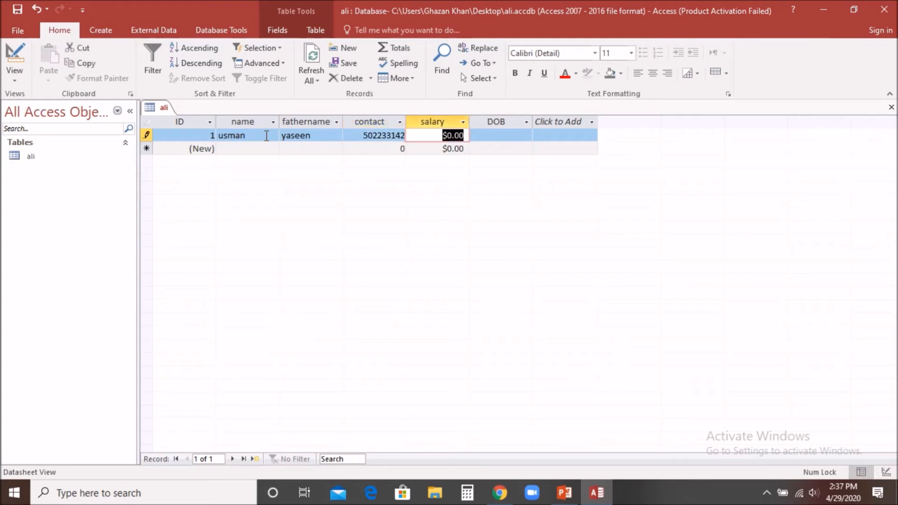
text(5000)
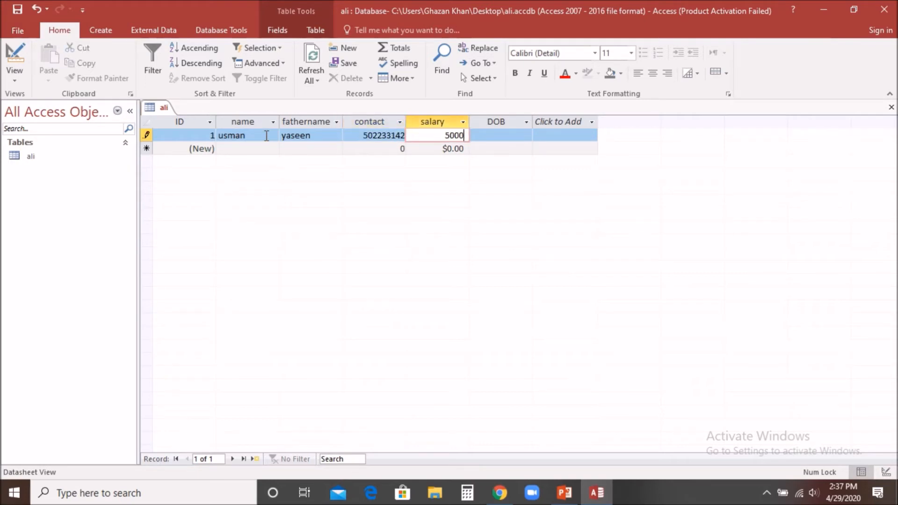
key(Tab)
text(4)
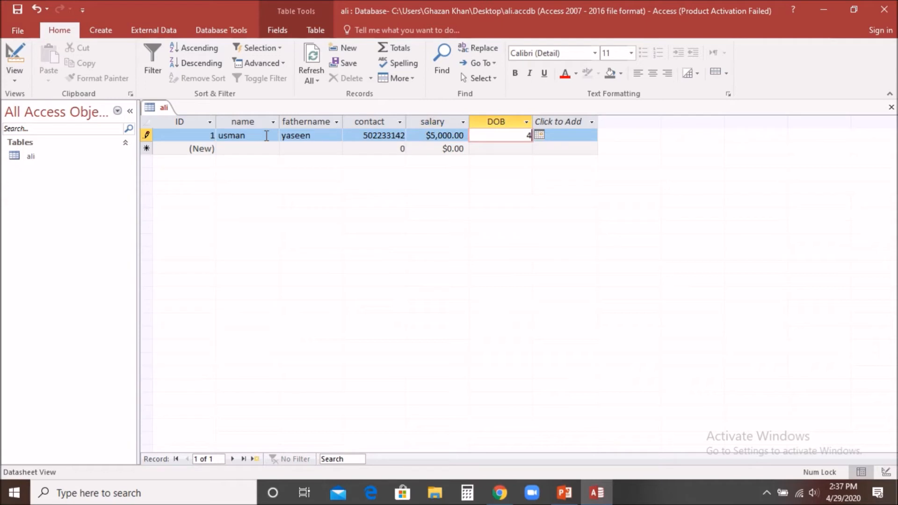
text(/5/1993)
key(Tab)
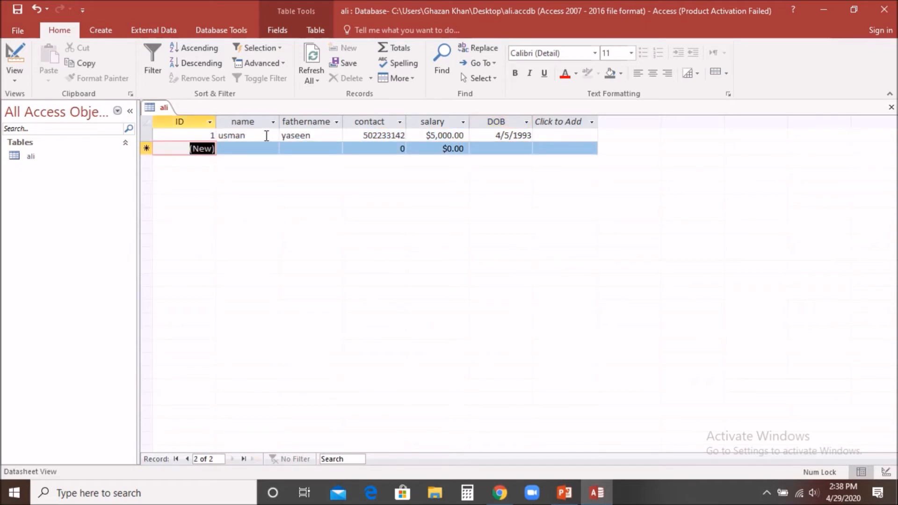
Enter the second employee's name, father's name and contact number in record 2
key(Tab)
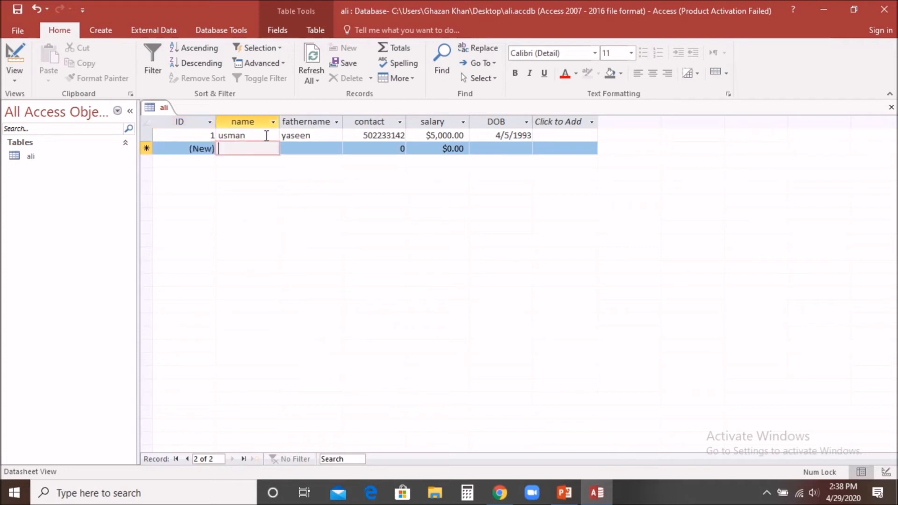
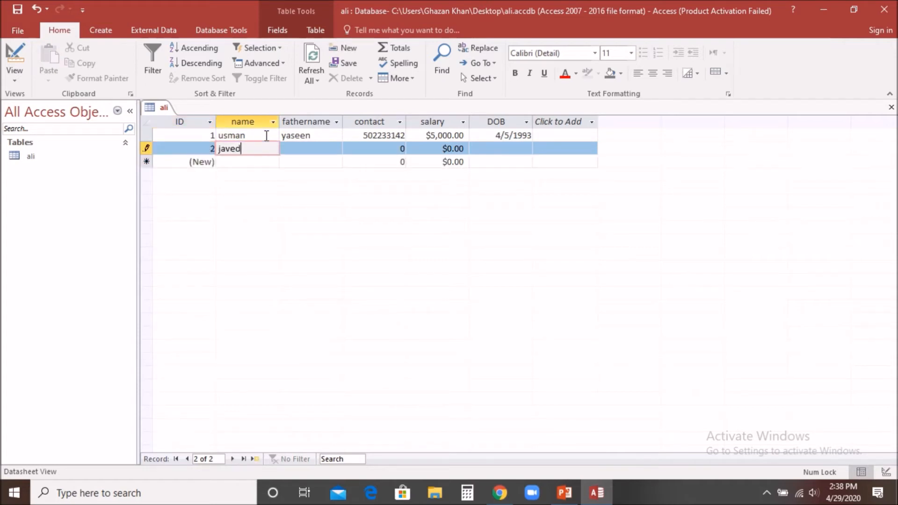
key(Tab)
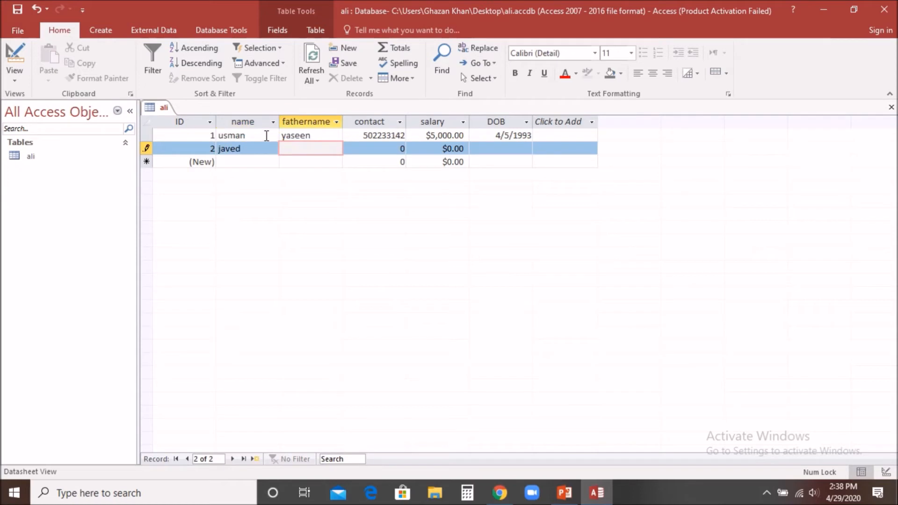
key(Tab)
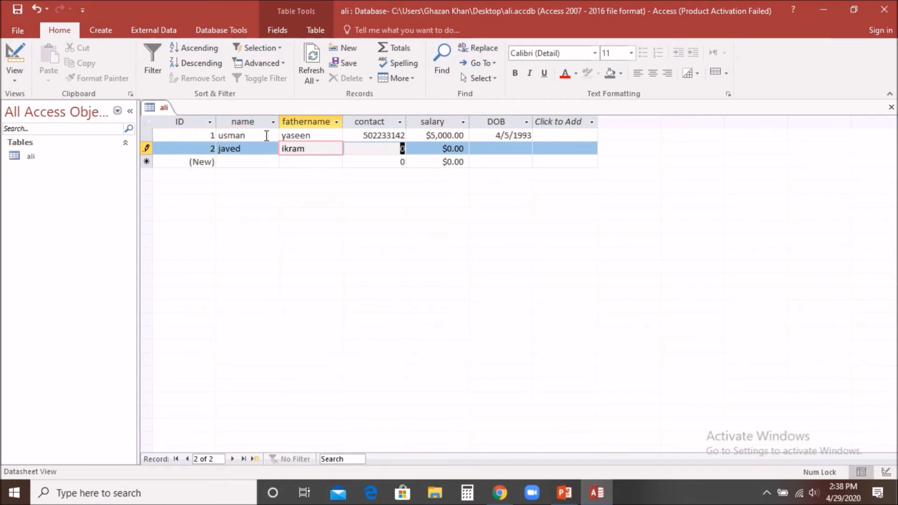
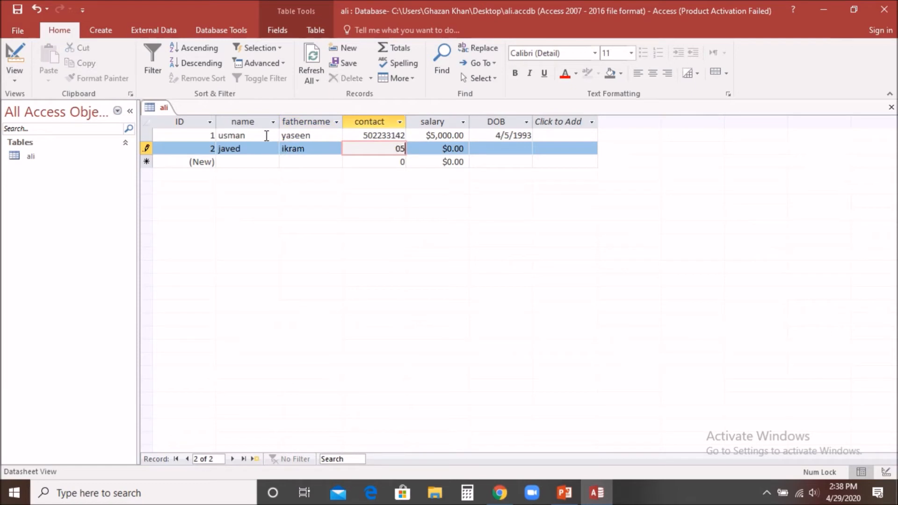
Give record 2 salary 3500 and DOB 6/9/2000, then save the row
key(Tab)
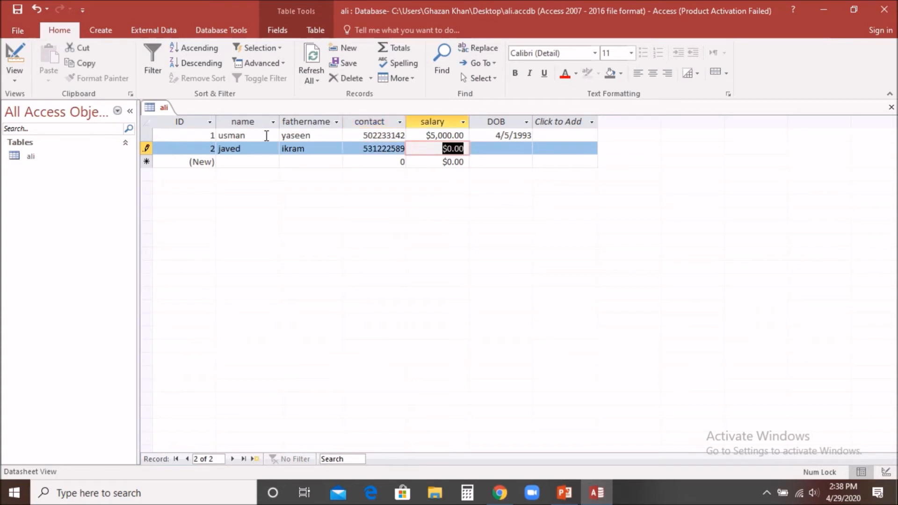
text(322)
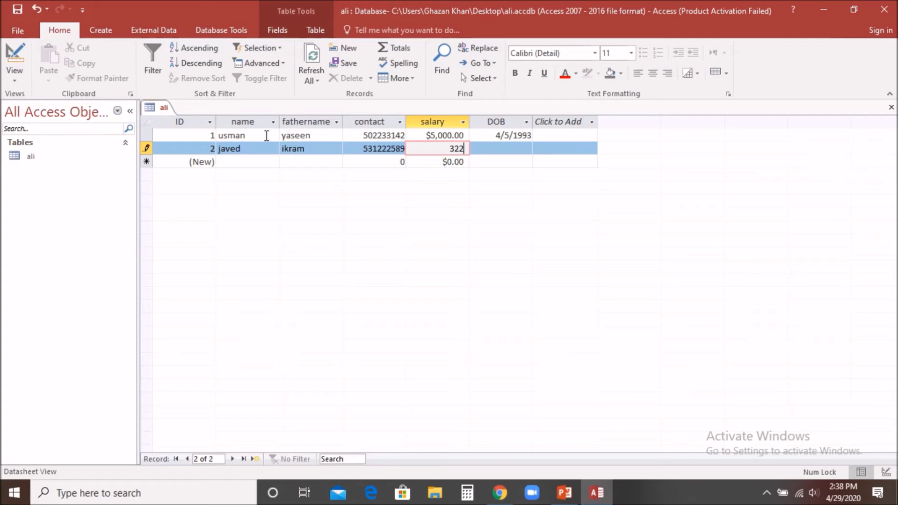
key(BackSpace)
key(BackSpace)
text(500)
key(Tab)
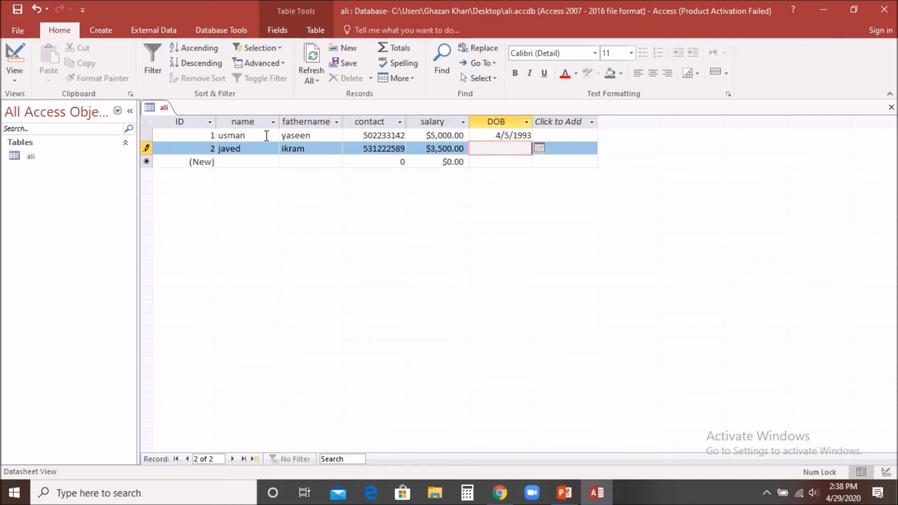
text(6/9/2000)
key(Tab)
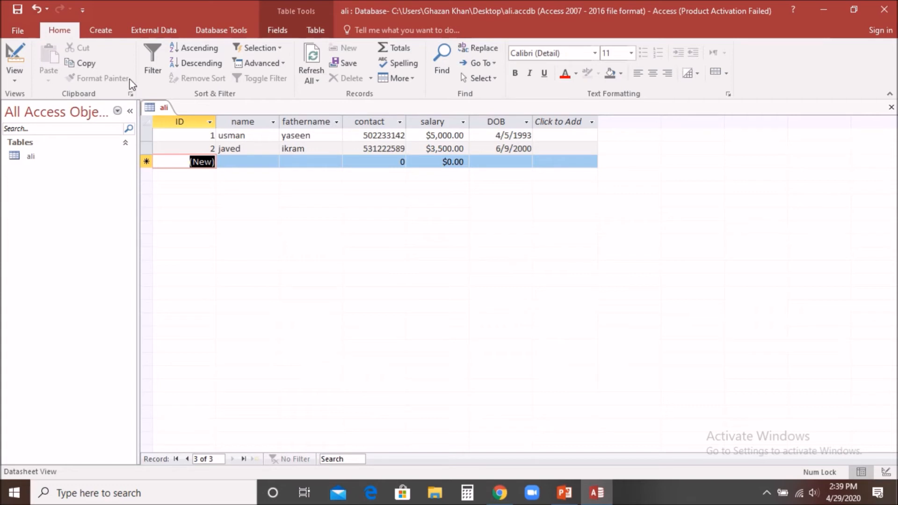
Auto-create a form from the ali table with the Create tab's Form command
click(106, 34)
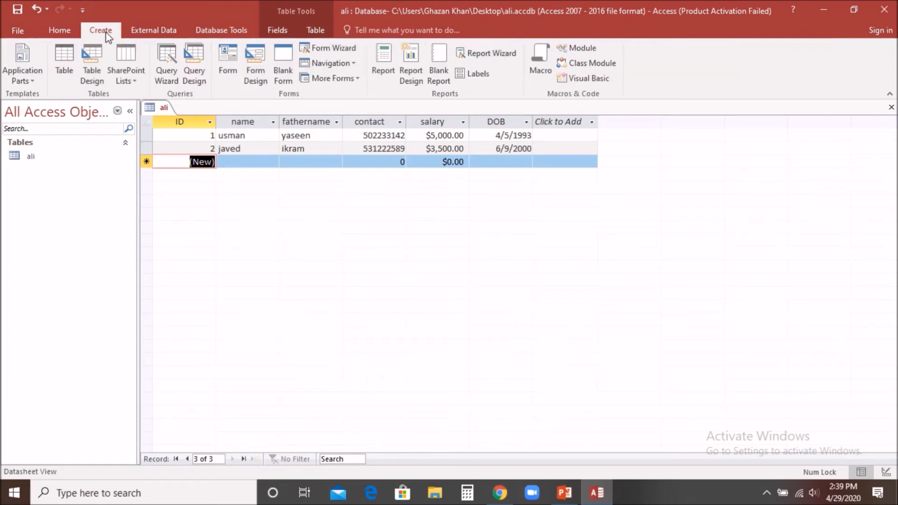
click(229, 66)
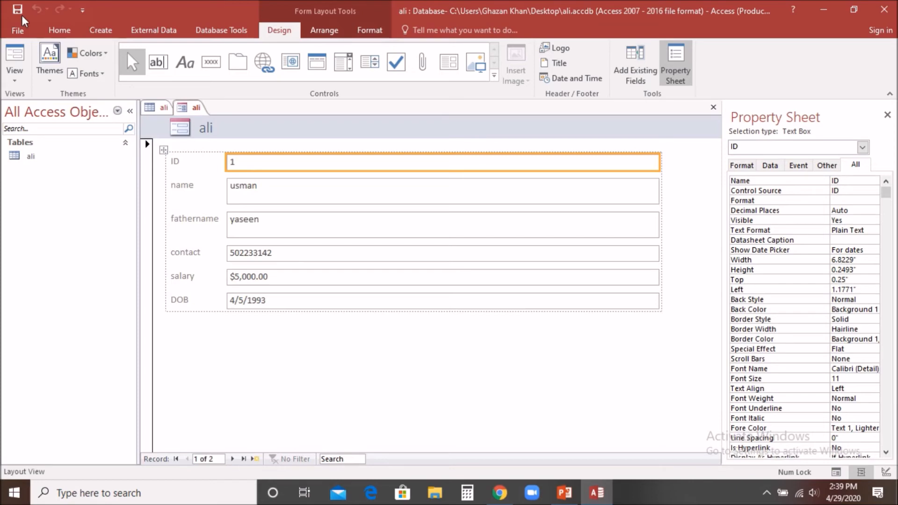
click(15, 81)
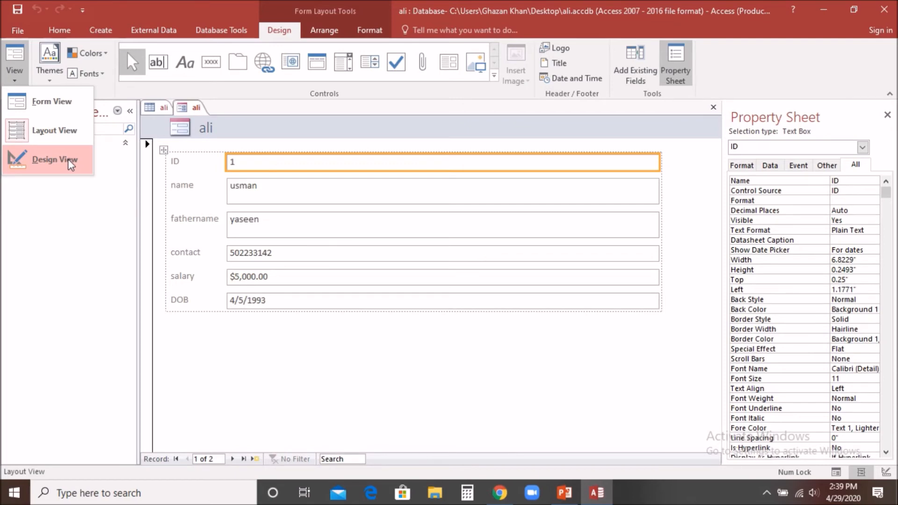
Switch the ali form to Form View and tab through the fields to record 2
click(63, 107)
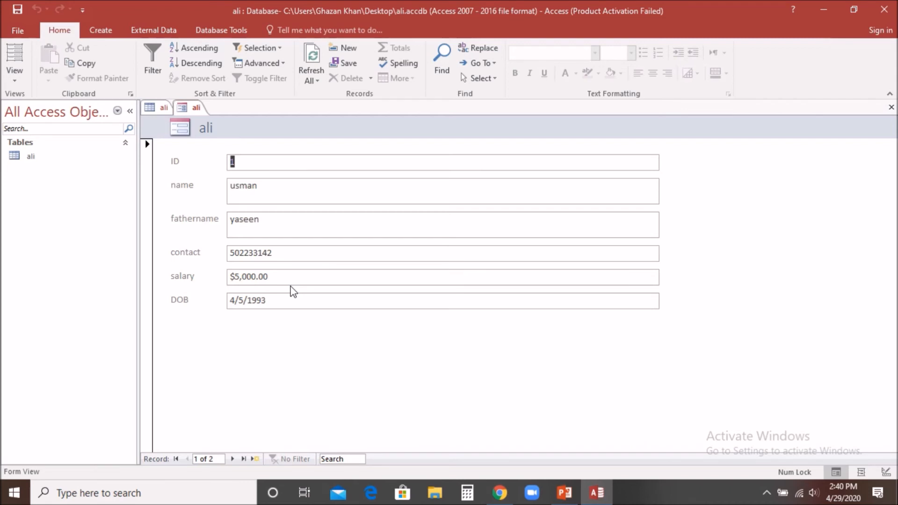
key(Tab)
key(Tab)
key(Tab)
key(Tab)
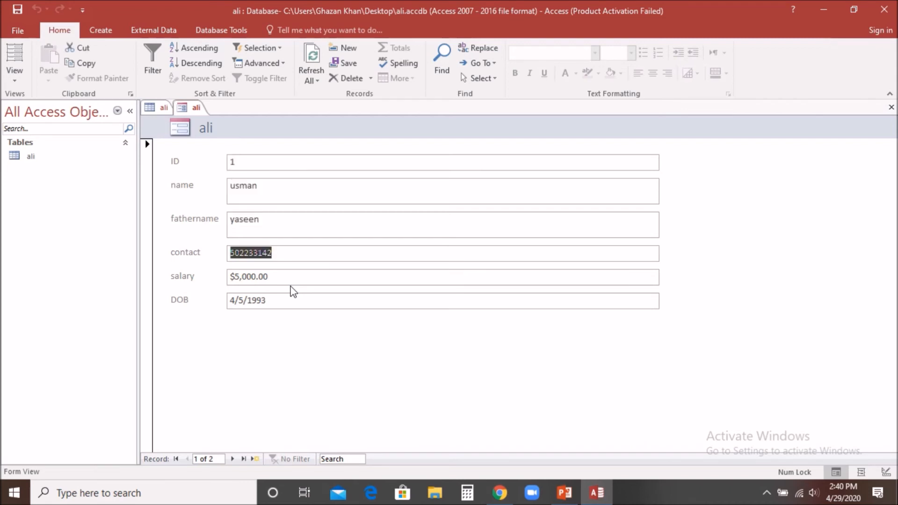
key(Tab)
key(Tab)
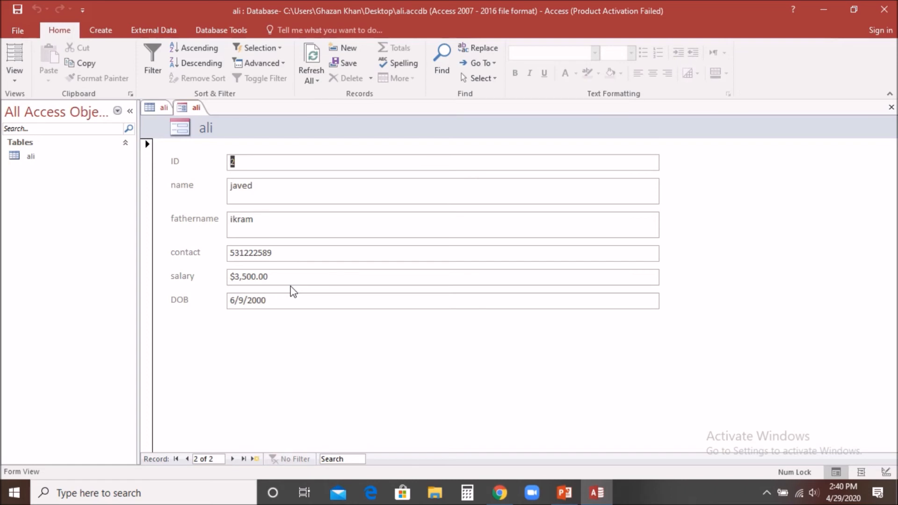
key(Tab)
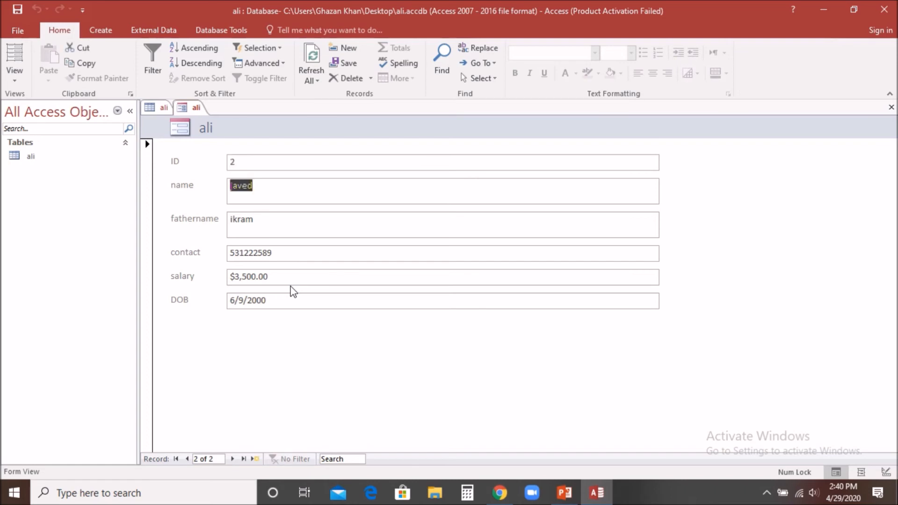
key(Tab)
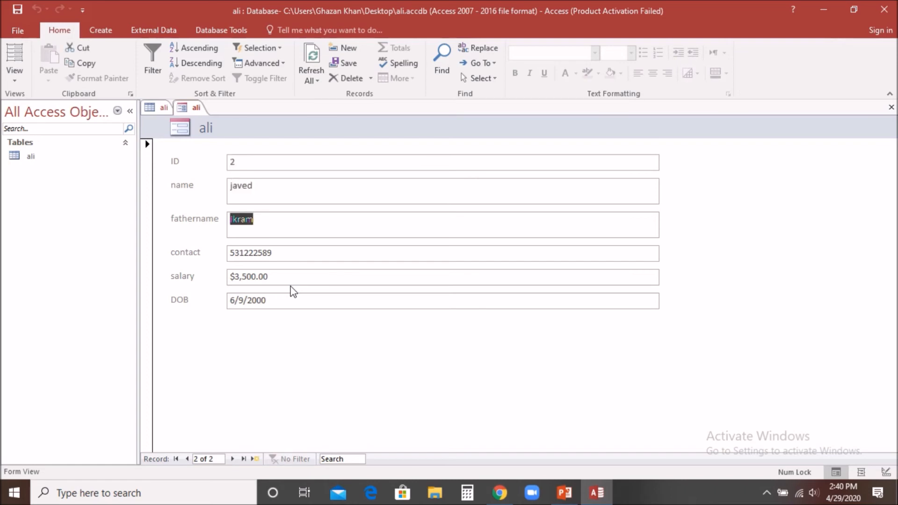
key(Tab)
key(Tab)
key(Tab)
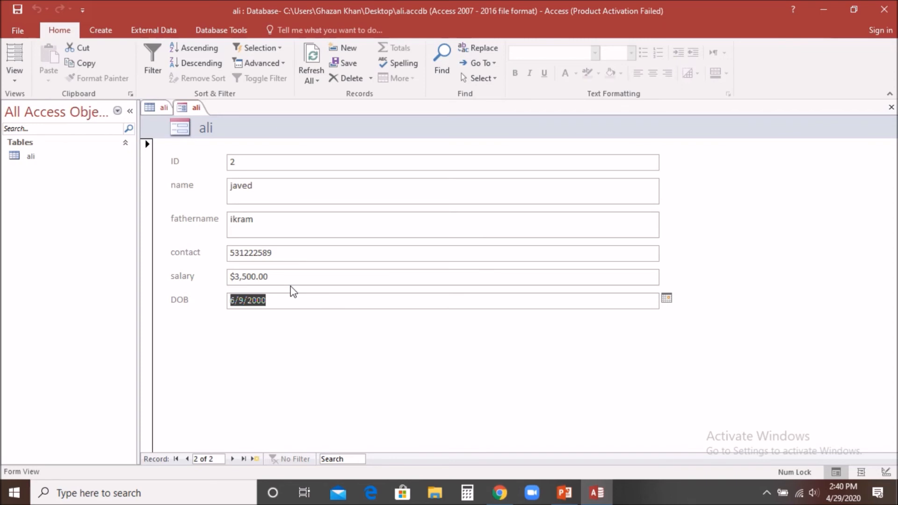
Start a new blank record and enter the third employee's name and father's name
click(255, 459)
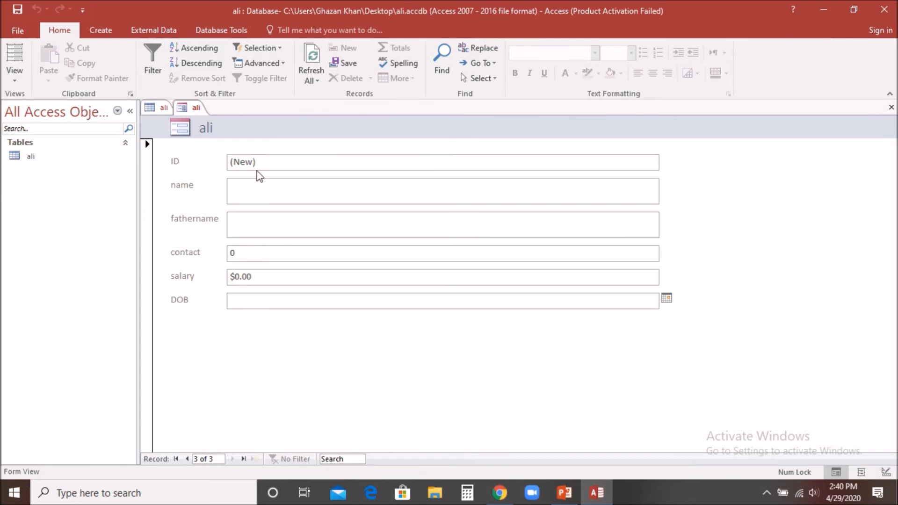
click(250, 185)
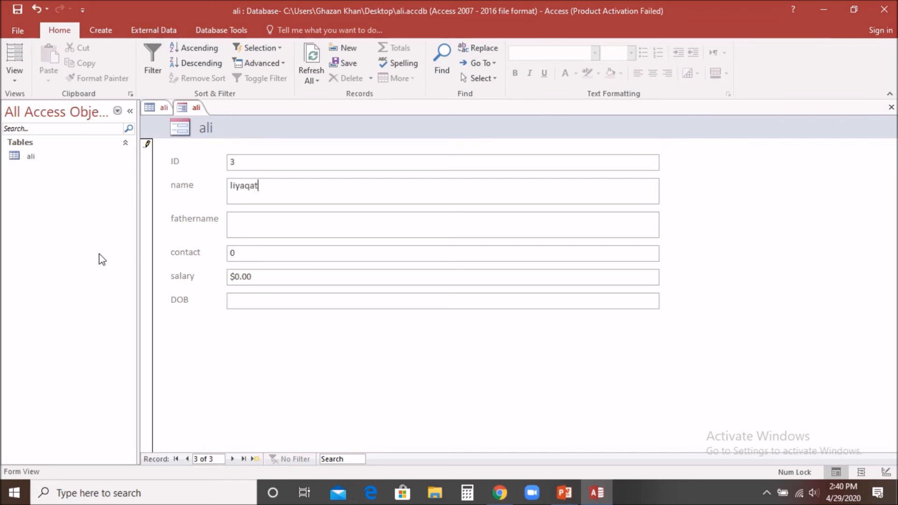
key(Tab)
key(Tab)
Enter the contact number, correcting the invalid entry by removing the extra trailing digit
key(Tab)
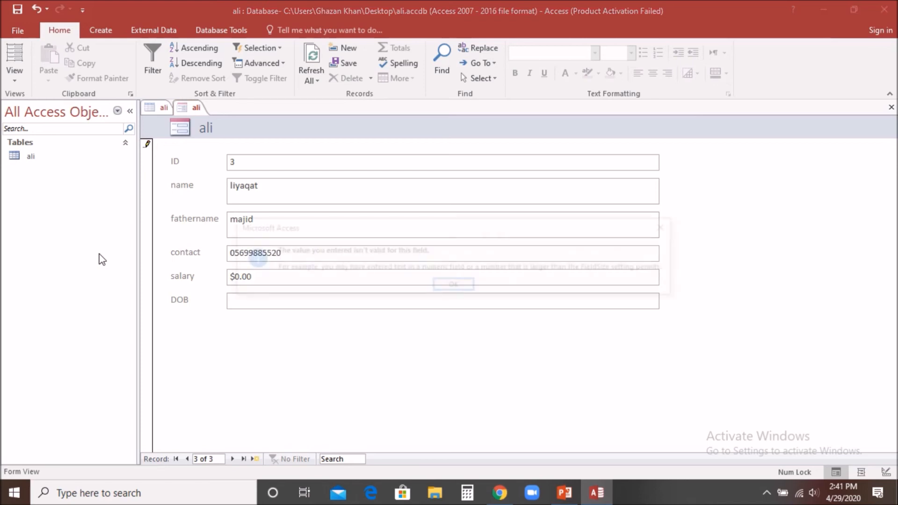
key(Return)
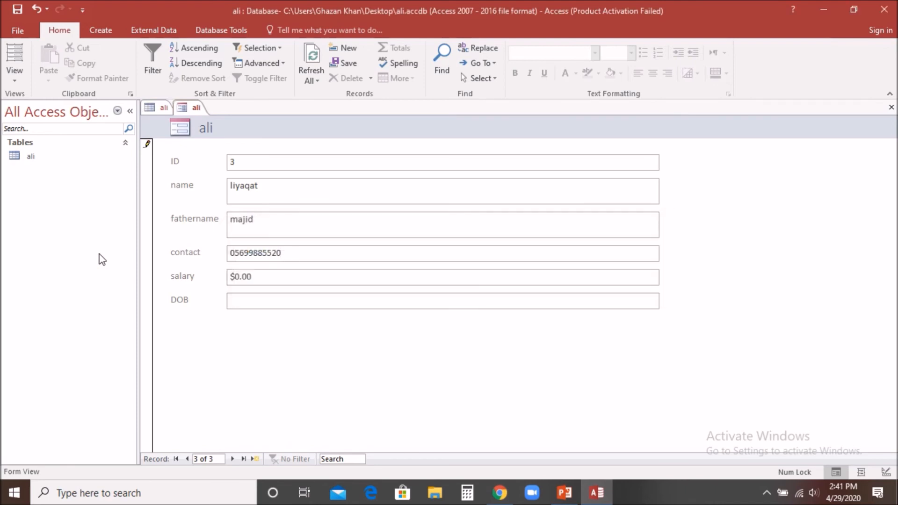
key(BackSpace)
click(260, 280)
Set the salary to 5000 and type the birth date 4/8/1991
key(BackSpace)
key(BackSpace)
key(BackSpace)
key(BackSpace)
key(BackSpace)
text(5000)
key(Tab)
text(4/8/1)
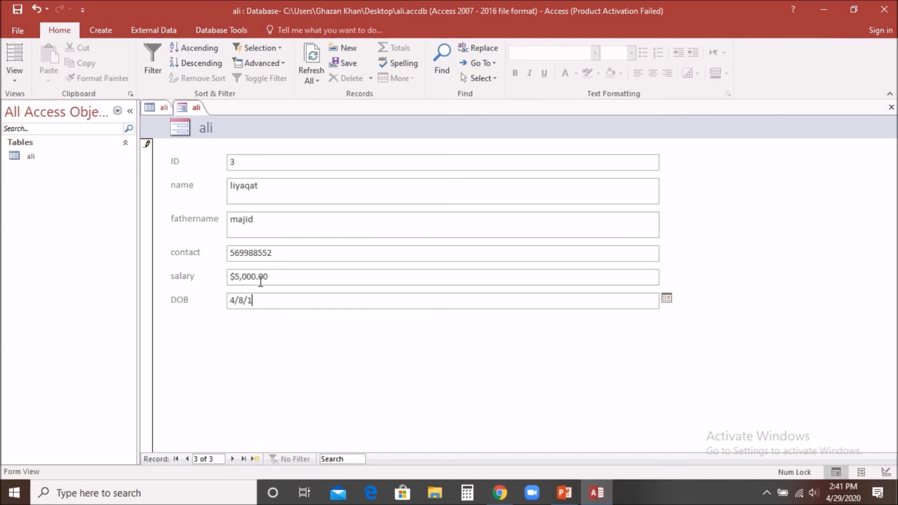
text(991)
Fill a new form record with the fourth employee's name, father's name, contact number, salary 3600 and birth date 1/1/1993
click(255, 460)
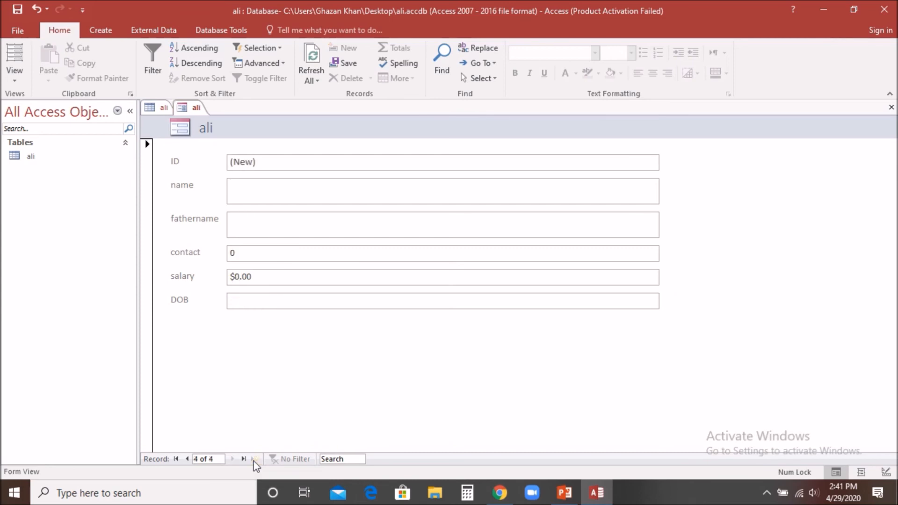
key(Tab)
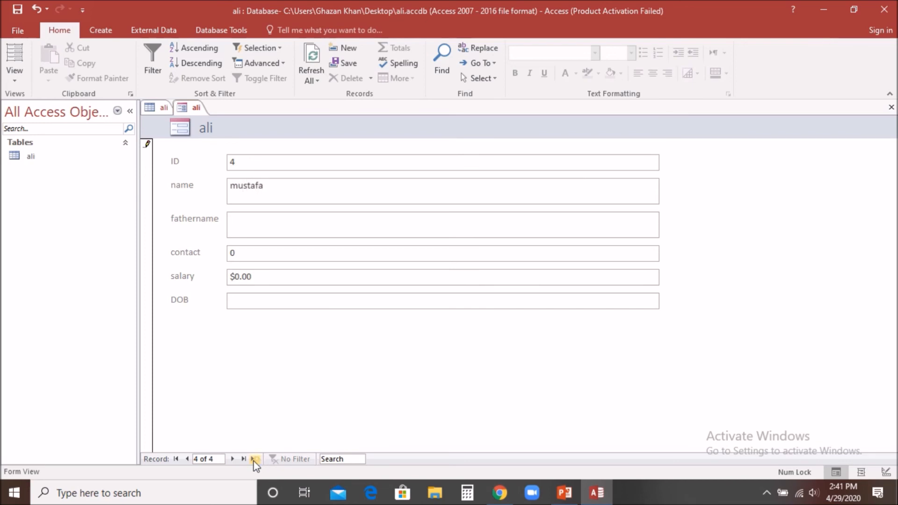
key(Tab)
key(Tab)
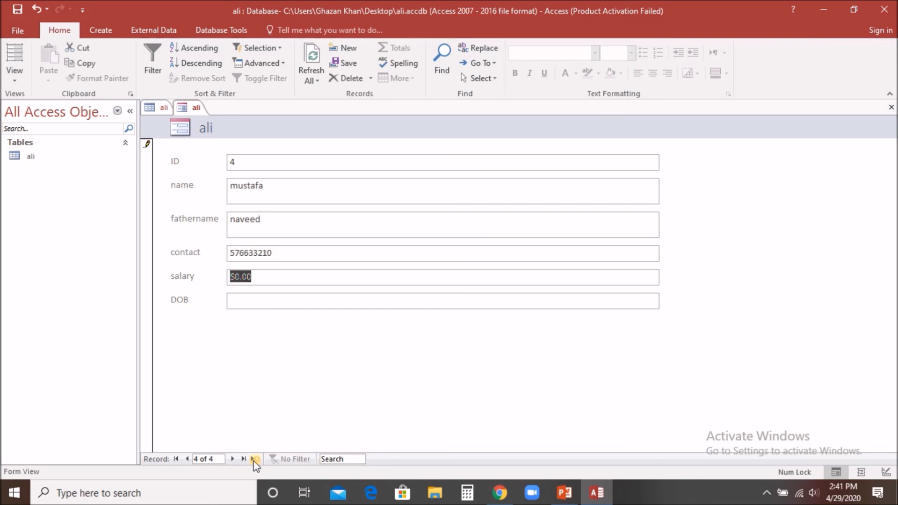
text(3600)
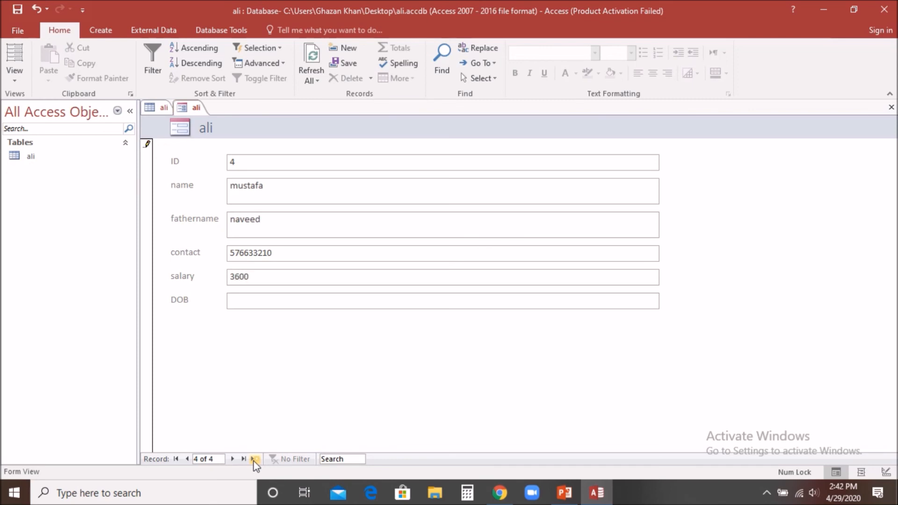
key(Tab)
text(1/1/199)
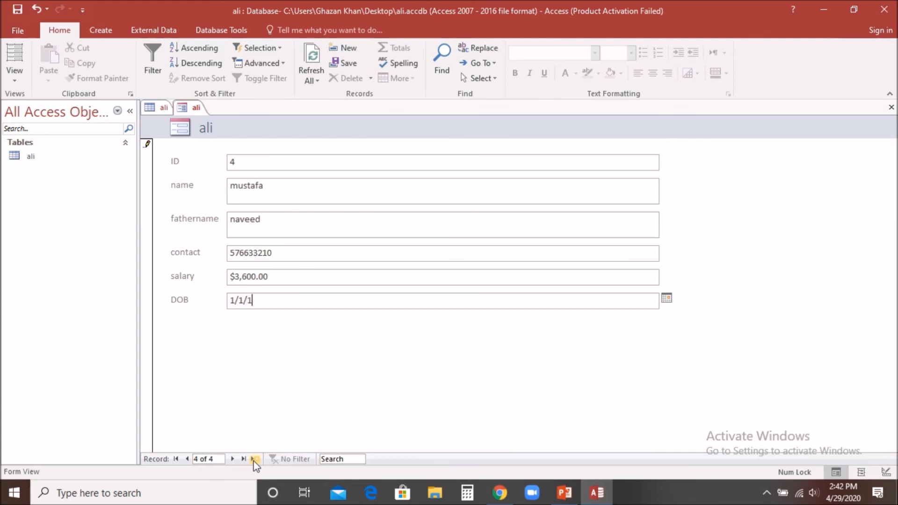
text(3)
Save the fourth employee's form record and refresh the ali table datasheet to show all four records
click(351, 65)
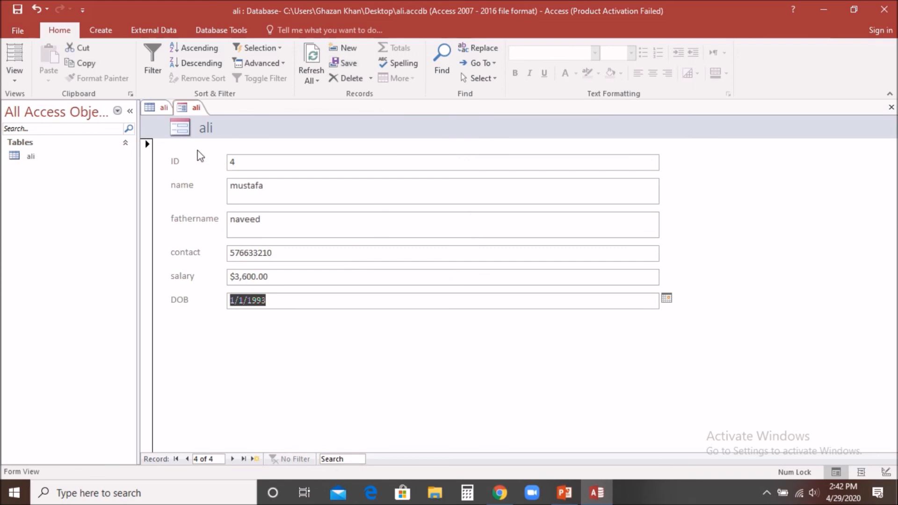
click(156, 107)
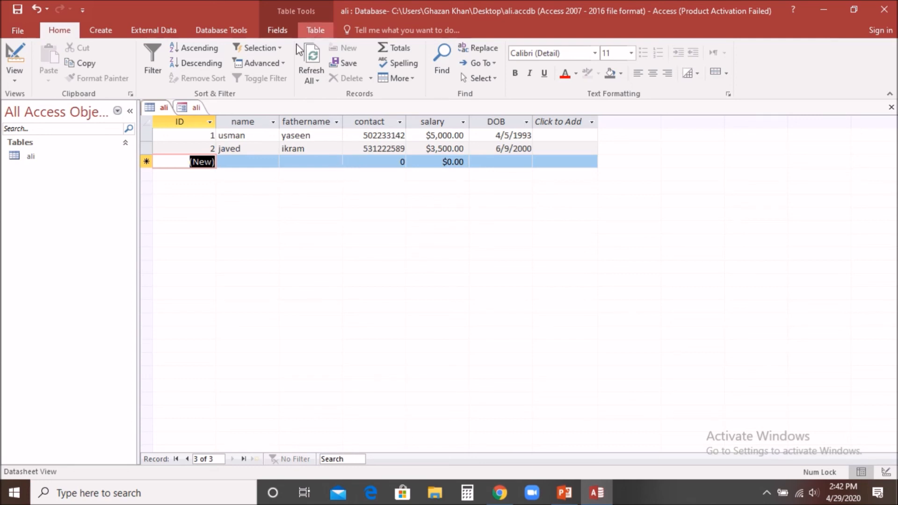
click(312, 70)
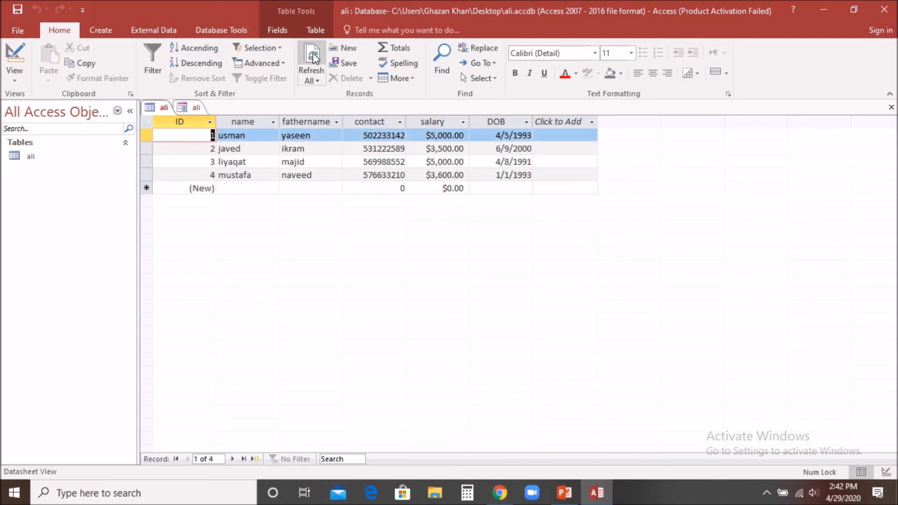